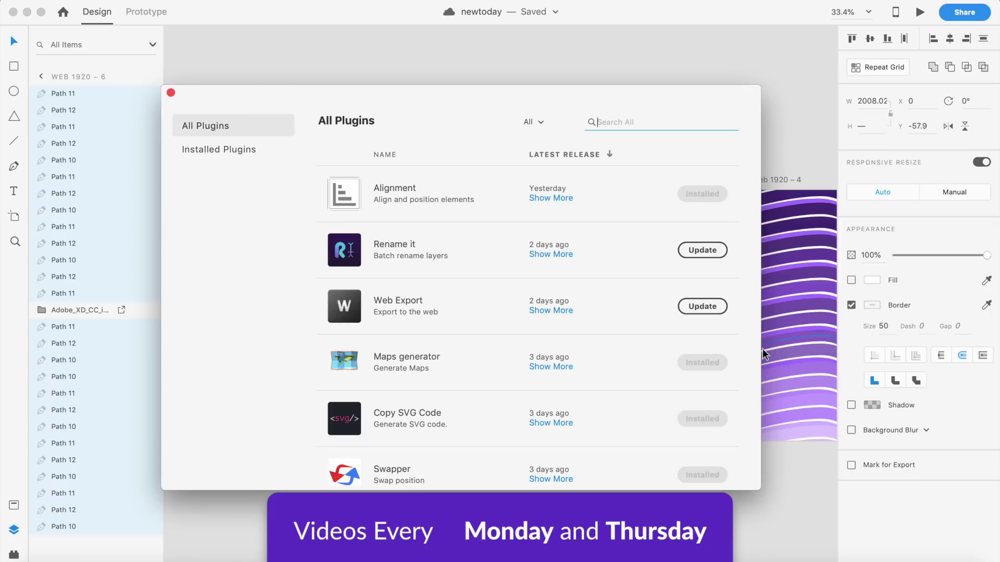
Scroll down to bring the blank iPhone X/XS – 1 artboard into view.
{"action": "scroll", "coordinate": [586, 320], "scroll_direction": "down", "scroll_amount": 2}
{"action": "scroll", "coordinate": [585, 319], "scroll_direction": "down", "scroll_amount": 1}
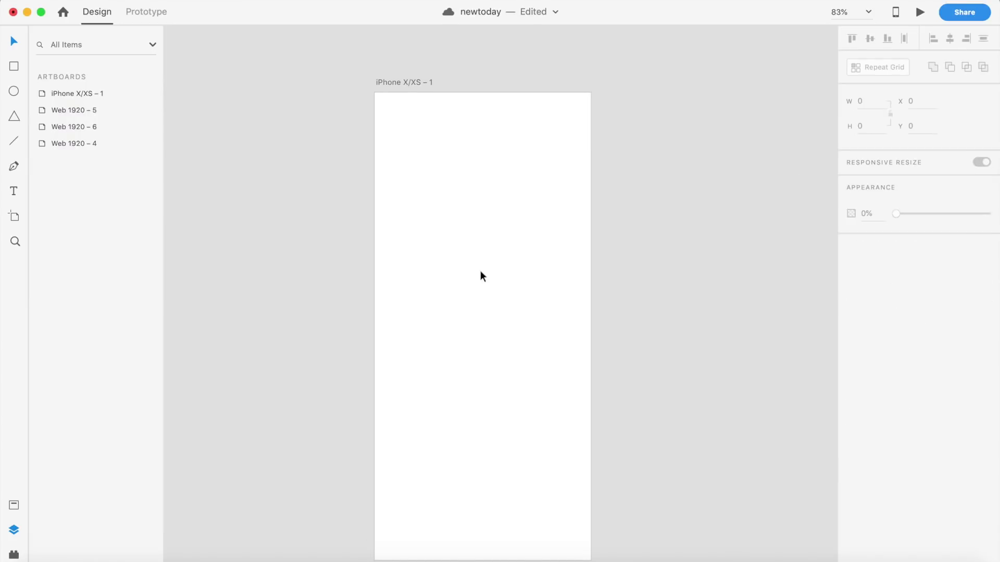
Show the installed plugins list, then close the full plugin list.
{"action": "left_click", "coordinate": [14, 556]}
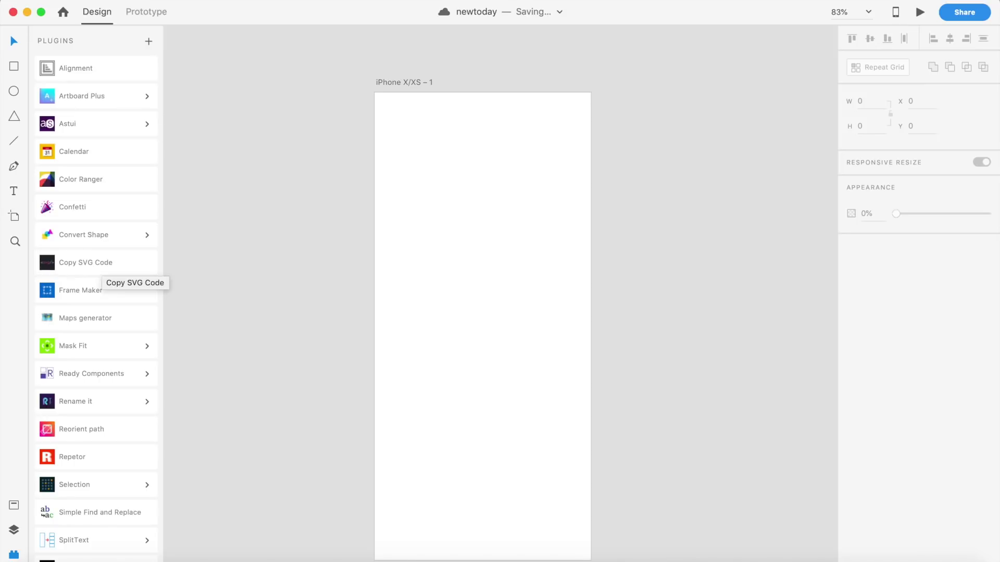
{"action": "left_click", "coordinate": [177, 0]}
{"action": "left_click", "coordinate": [126, 292]}
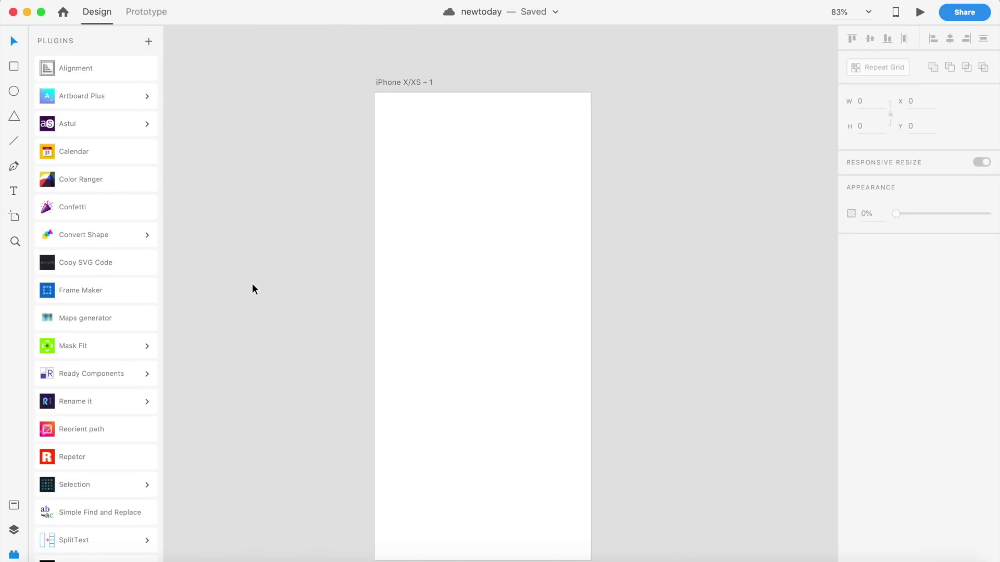
{"action": "scroll", "coordinate": [253, 286], "scroll_direction": "down", "scroll_amount": 2}
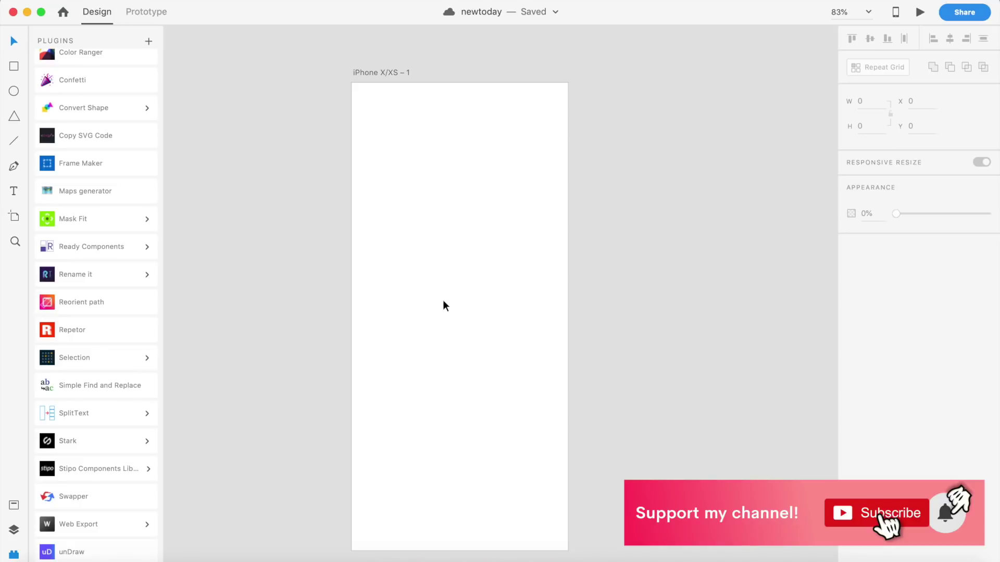
Draw a square on the iPhone artboard and save the document.
{"action": "key", "text": "r"}
{"action": "mouse_move", "coordinate": [436, 239]}
{"action": "left_mouse_down"}
{"action": "mouse_move", "coordinate": [510, 312]}
{"action": "mouse_move", "coordinate": [473, 280]}
{"action": "left_mouse_up"}
{"action": "key", "text": "Escape"}
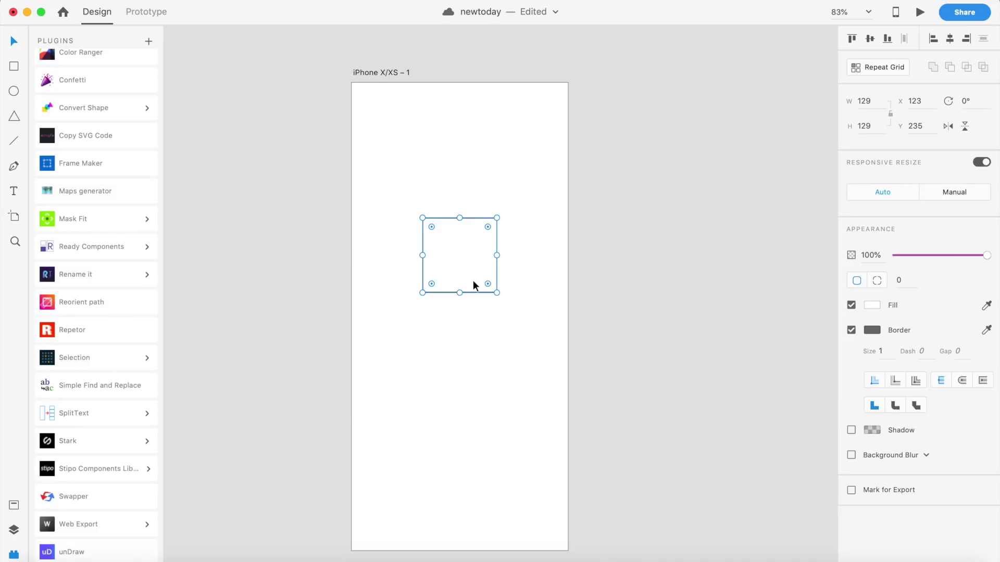
{"action": "key", "text": "super+s"}
Remove the square's border and give it a pink fill.
{"action": "left_click", "coordinate": [853, 330]}
{"action": "left_click", "coordinate": [871, 306]}
{"action": "left_click_drag", "start_coordinate": [779, 285], "coordinate": [757, 222]}
{"action": "left_click", "coordinate": [708, 193]}
Add 'Lorem Ipsum' text centred beneath the pink square.
{"action": "key", "text": "t"}
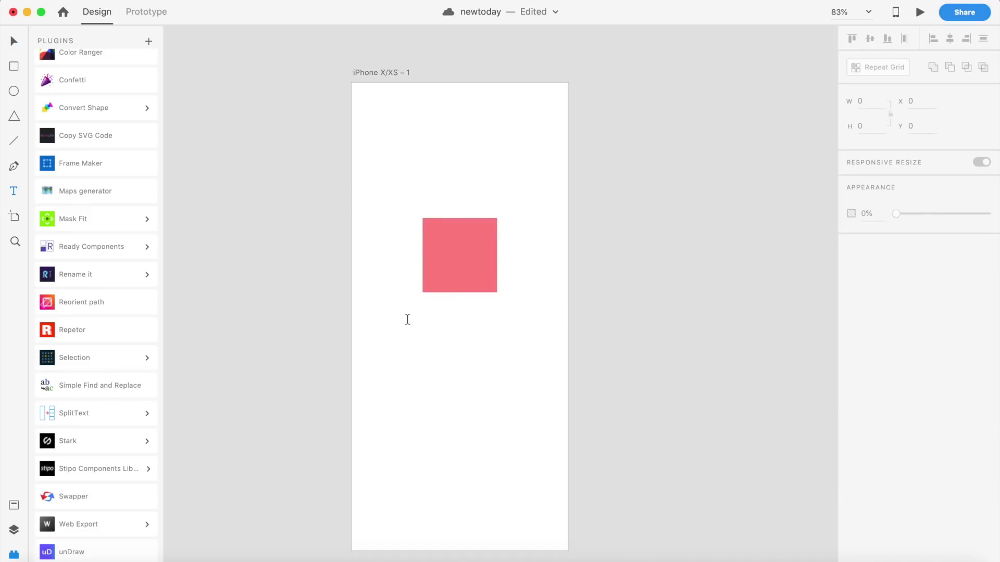
{"action": "left_click", "coordinate": [411, 314]}
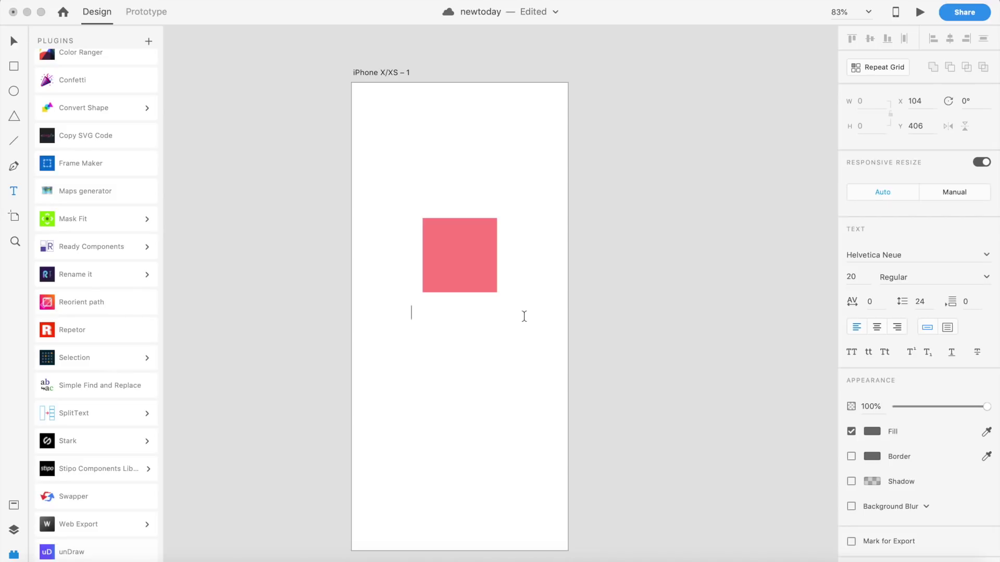
{"action": "type", "text": "Lorem Ipsum"}
{"action": "key", "text": "Escape"}
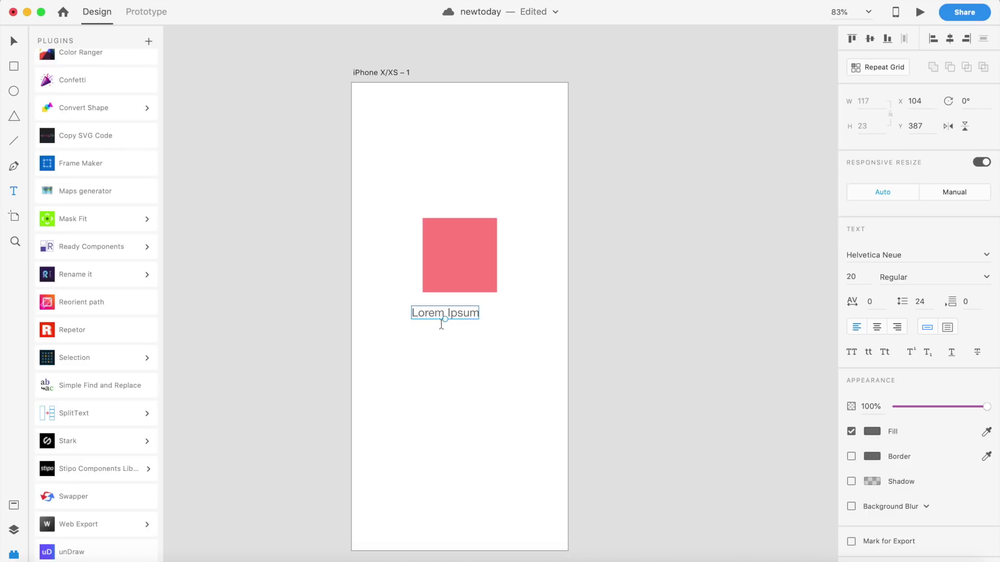
{"action": "left_click_drag", "start_coordinate": [457, 318], "coordinate": [471, 317]}
{"action": "left_click", "coordinate": [479, 284], "text": "shift"}
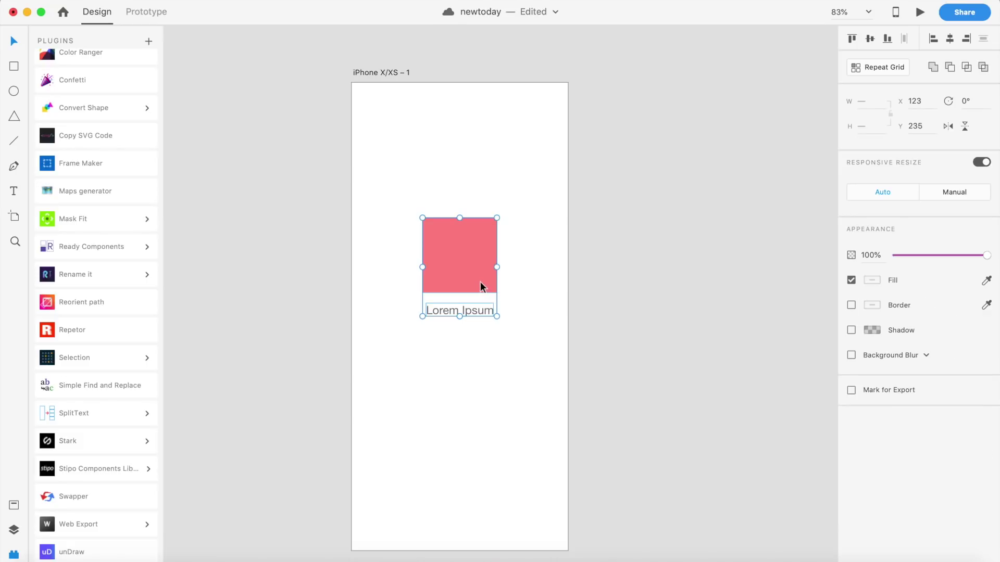
{"action": "left_click", "coordinate": [562, 354]}
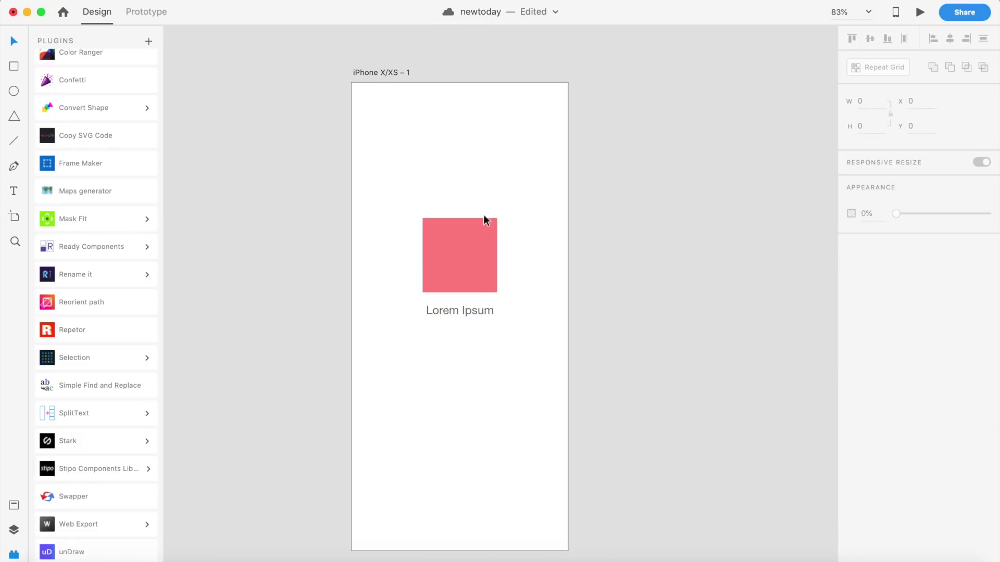
Select the square and the text, then swap their positions repeatedly with Swapper.
{"action": "left_click", "coordinate": [484, 314]}
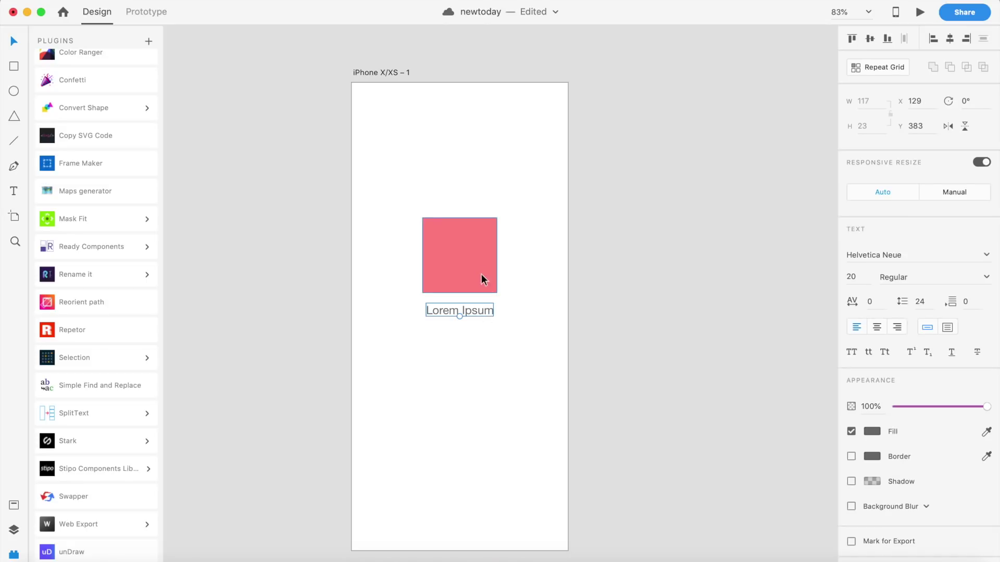
{"action": "left_click", "coordinate": [481, 267], "text": "shift"}
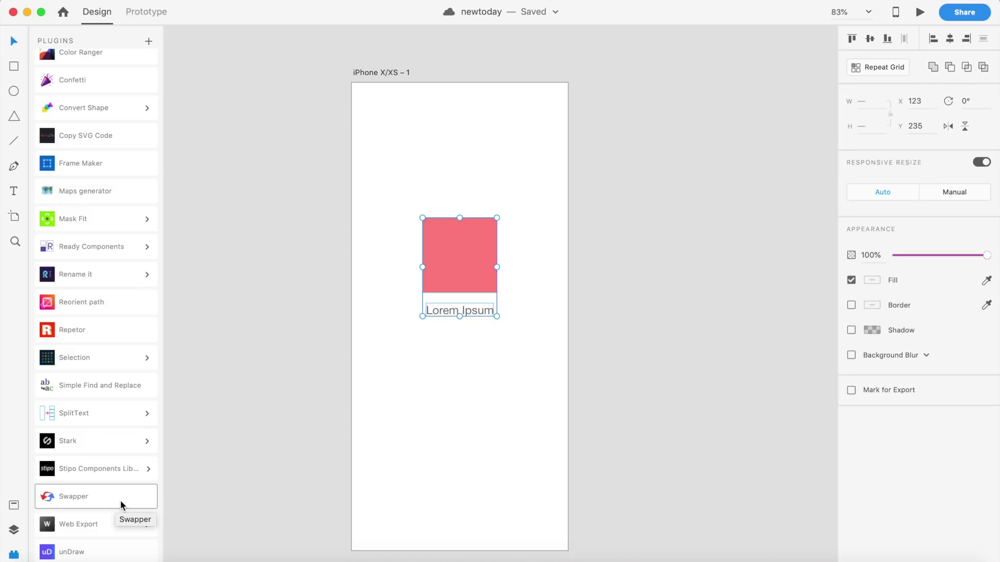
{"action": "left_click", "coordinate": [121, 499]}
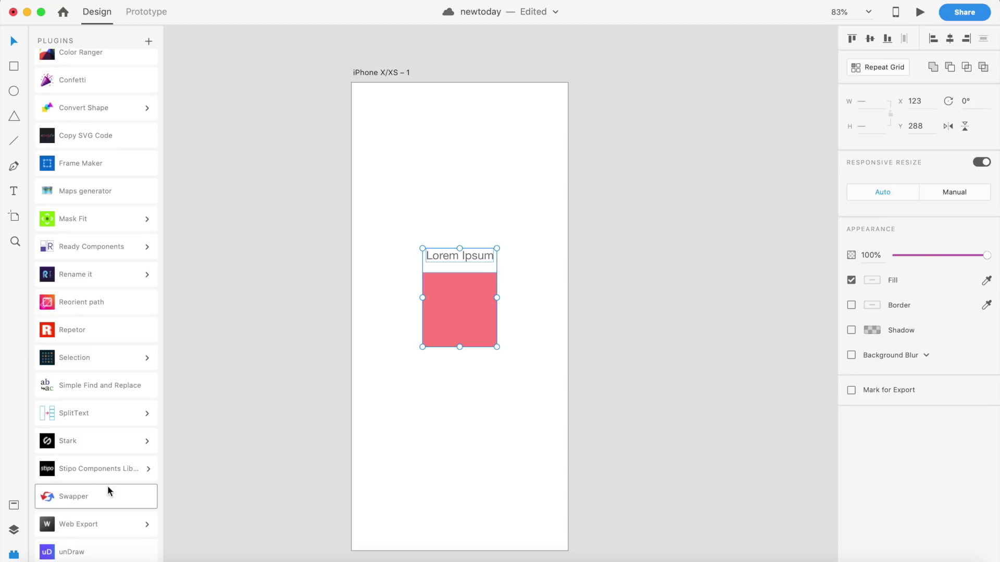
{"action": "left_click", "coordinate": [97, 495]}
{"action": "left_click", "coordinate": [97, 495]}
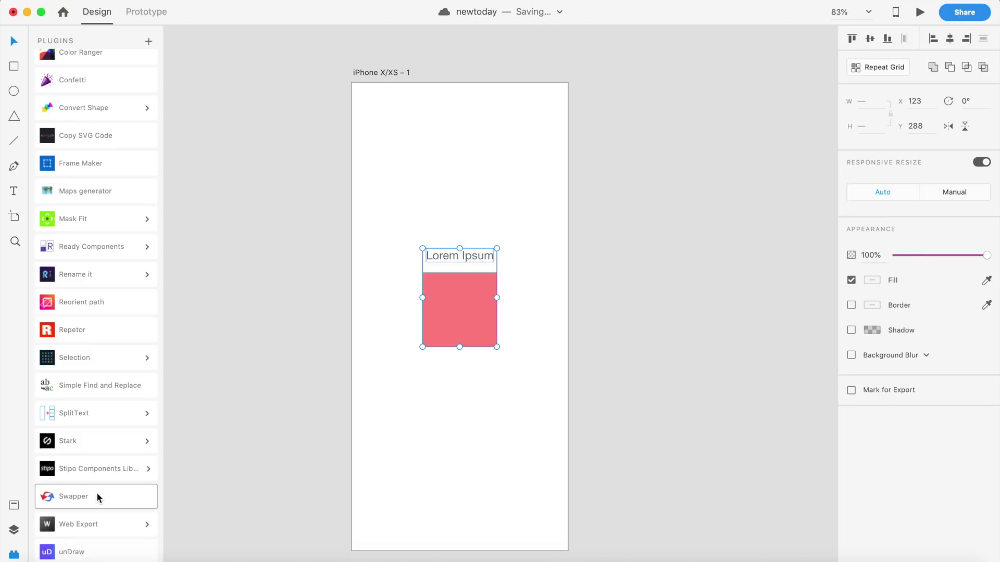
{"action": "left_click", "coordinate": [97, 494]}
{"action": "left_click", "coordinate": [97, 495]}
{"action": "left_click", "coordinate": [97, 495]}
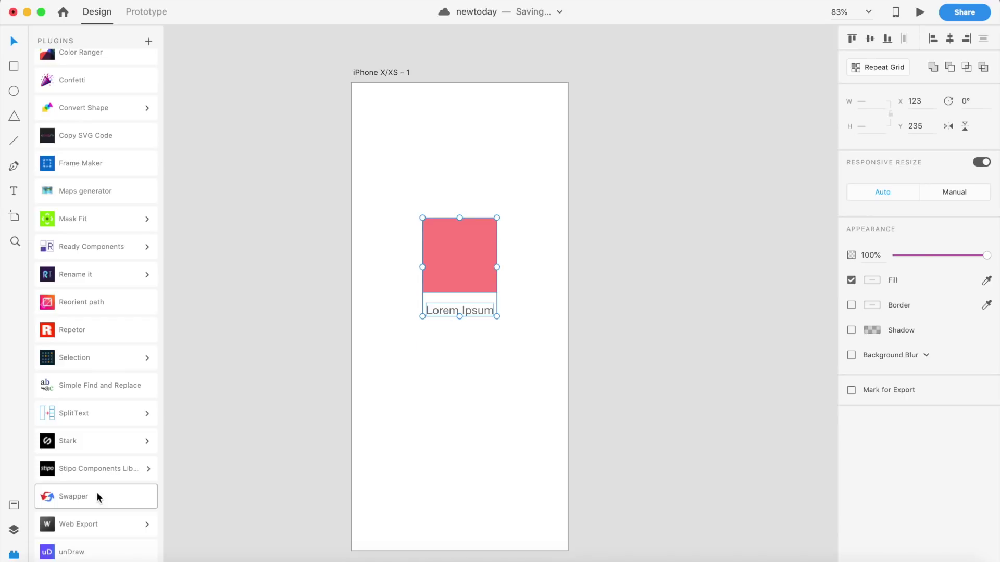
{"action": "left_click", "coordinate": [97, 495]}
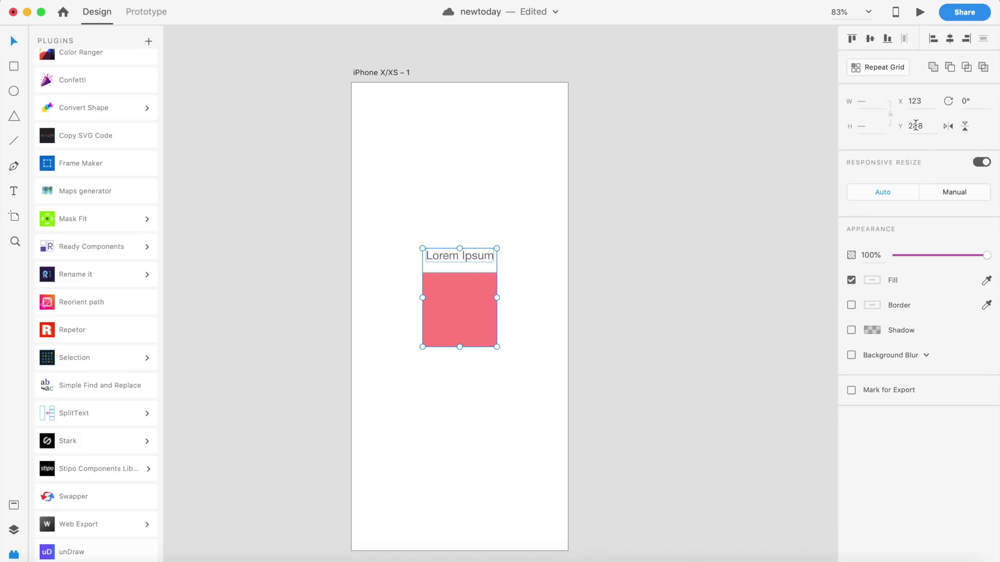
{"action": "left_click", "coordinate": [82, 495]}
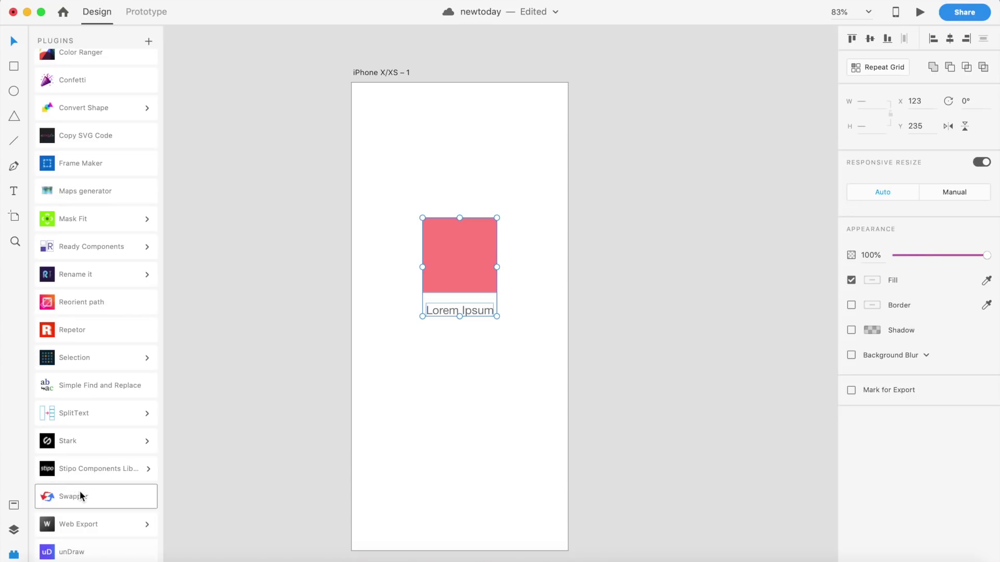
Place the Lorem Ipsum text to the left of the pink square.
{"action": "left_click", "coordinate": [449, 398]}
{"action": "left_click_drag", "start_coordinate": [470, 315], "coordinate": [405, 287]}
{"action": "left_click_drag", "start_coordinate": [461, 270], "coordinate": [509, 301]}
Swap the side-by-side square and text repeatedly, then delete both.
{"action": "left_click", "coordinate": [410, 284], "text": "shift"}
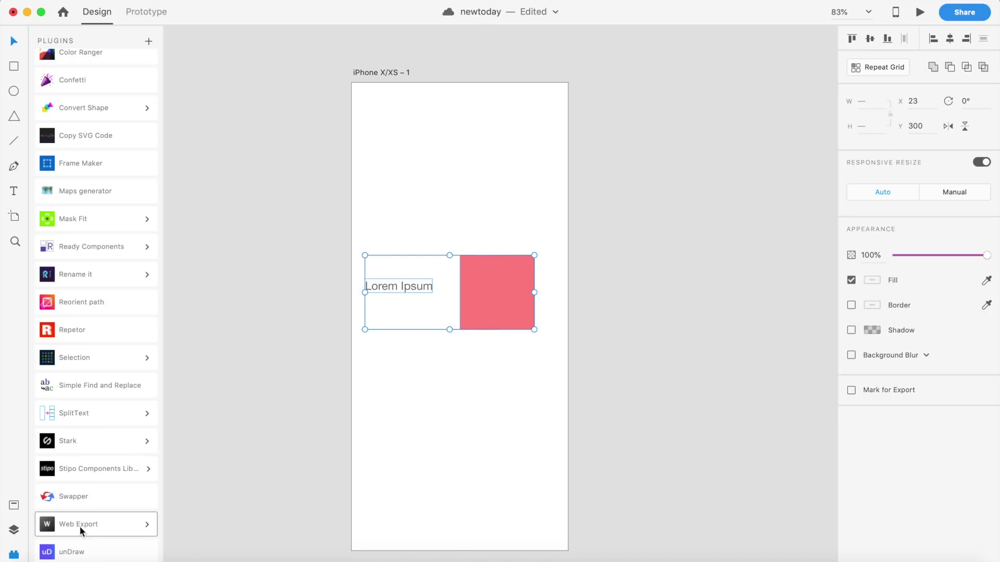
{"action": "left_click", "coordinate": [102, 498]}
{"action": "left_click", "coordinate": [102, 497]}
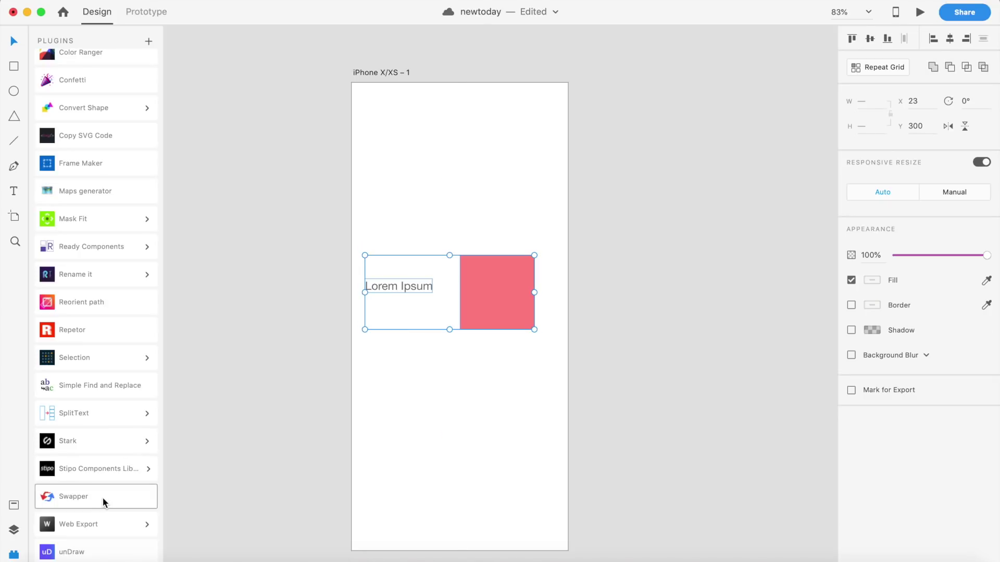
{"action": "left_click", "coordinate": [103, 498]}
{"action": "left_click", "coordinate": [102, 498]}
{"action": "left_click", "coordinate": [102, 498]}
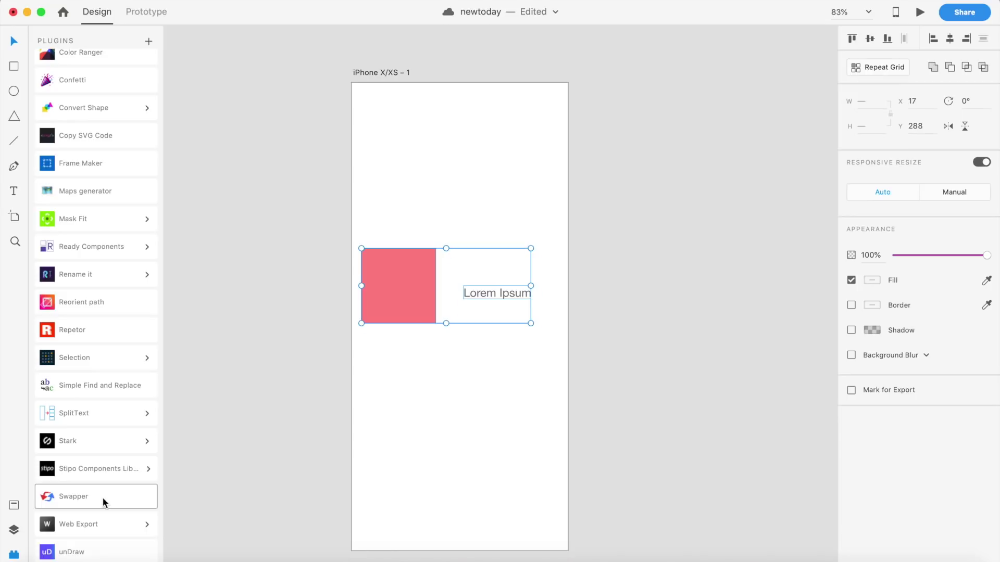
{"action": "left_click", "coordinate": [102, 498]}
{"action": "left_click", "coordinate": [102, 498]}
{"action": "key", "text": "Delete"}
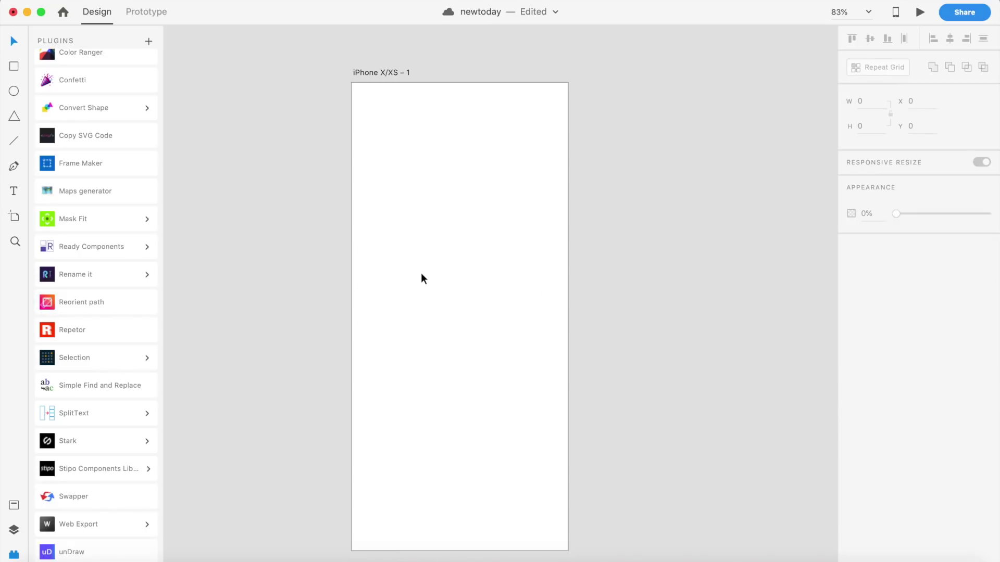
{"action": "left_click", "coordinate": [421, 273]}
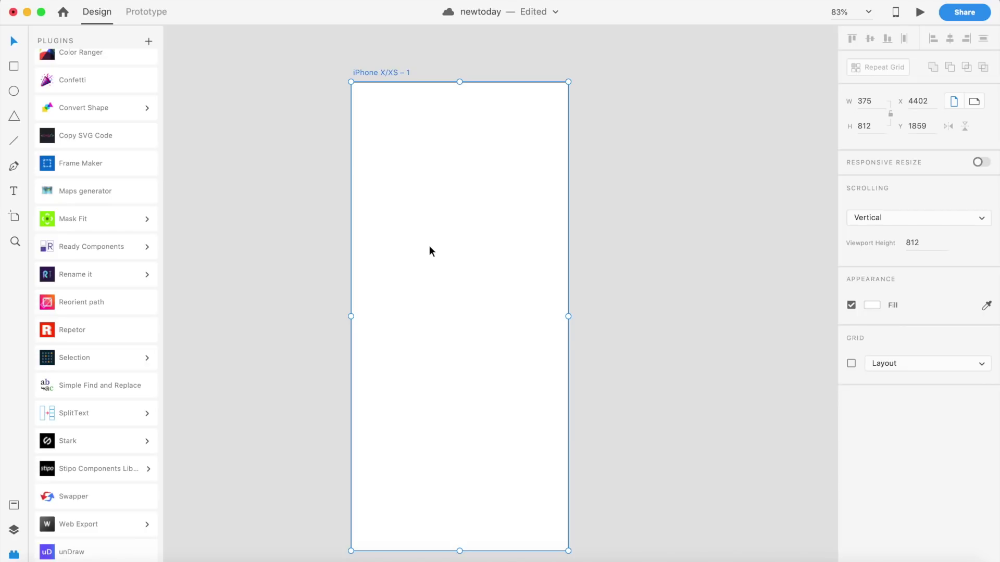
Expand Ready Components to list its components and insert a Button.
{"action": "left_click", "coordinate": [133, 244]}
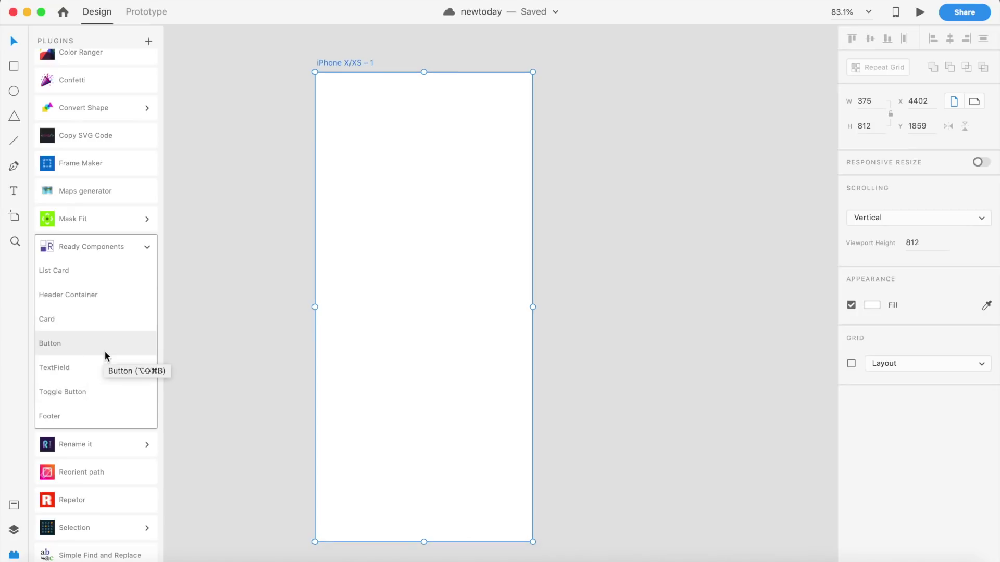
{"action": "left_click", "coordinate": [82, 344]}
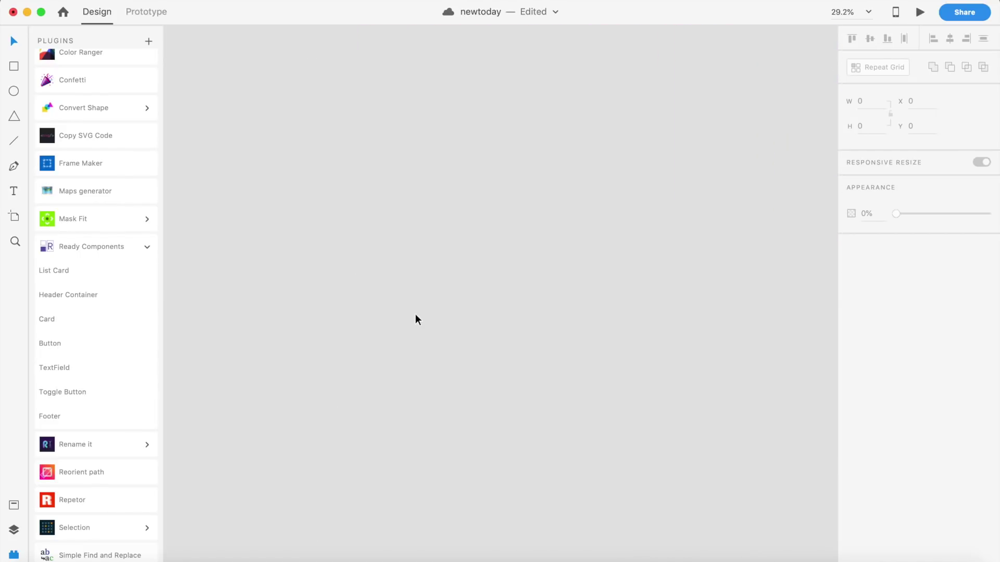
Select the Button and fill it bright red (#FF1F1F).
{"action": "scroll", "coordinate": [416, 323], "scroll_direction": "down", "scroll_amount": 5}
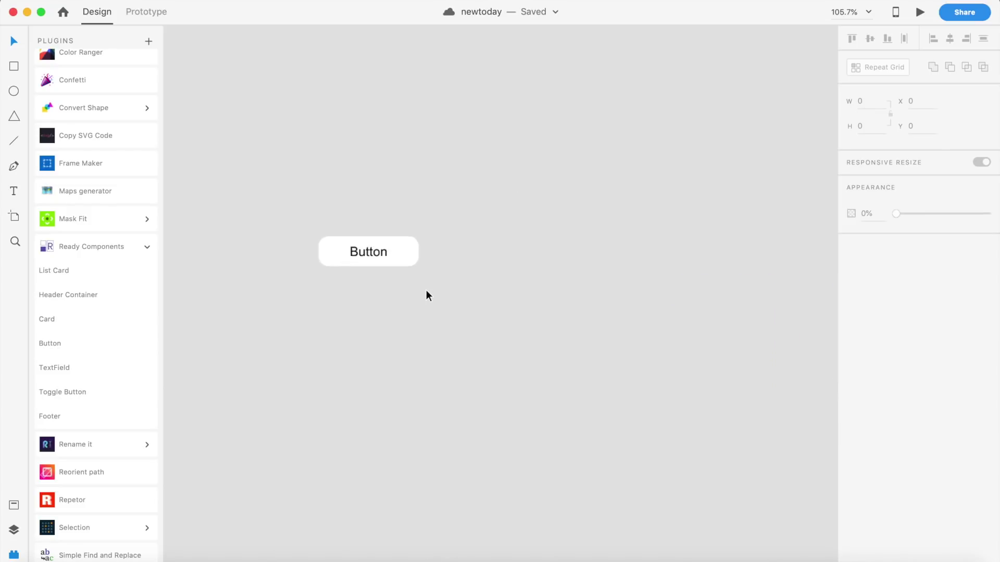
{"action": "left_click", "coordinate": [446, 246]}
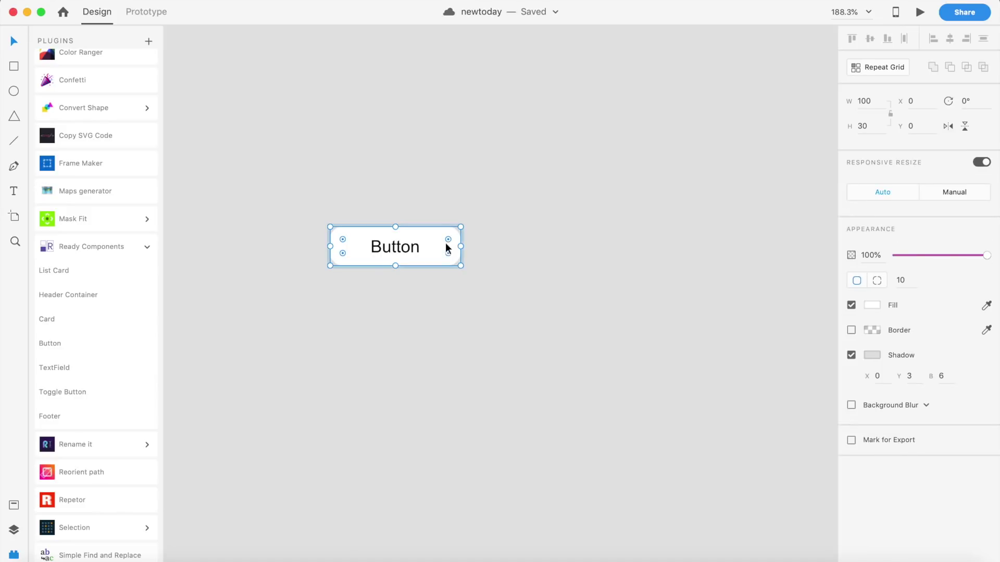
{"action": "left_click", "coordinate": [508, 256]}
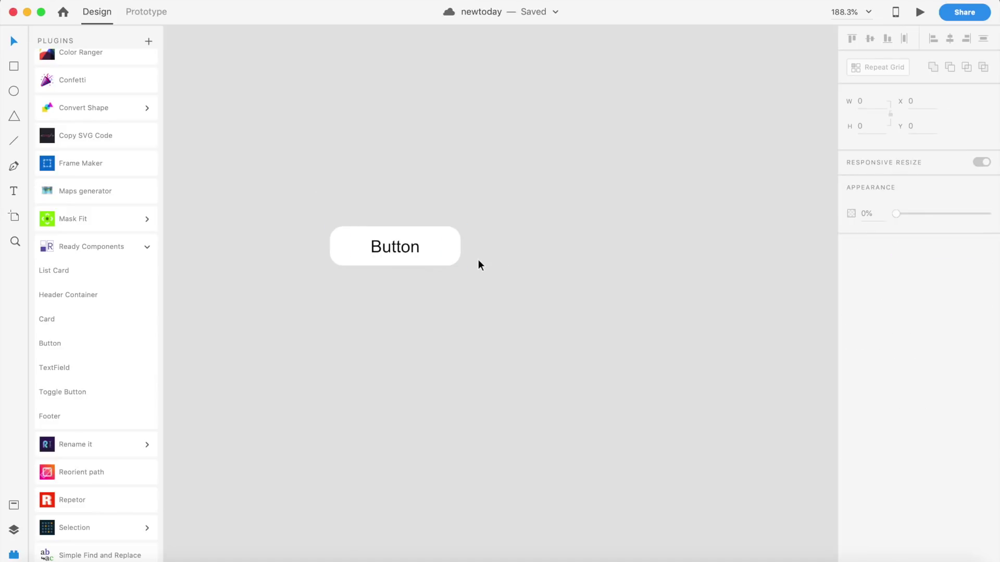
{"action": "left_click", "coordinate": [424, 247]}
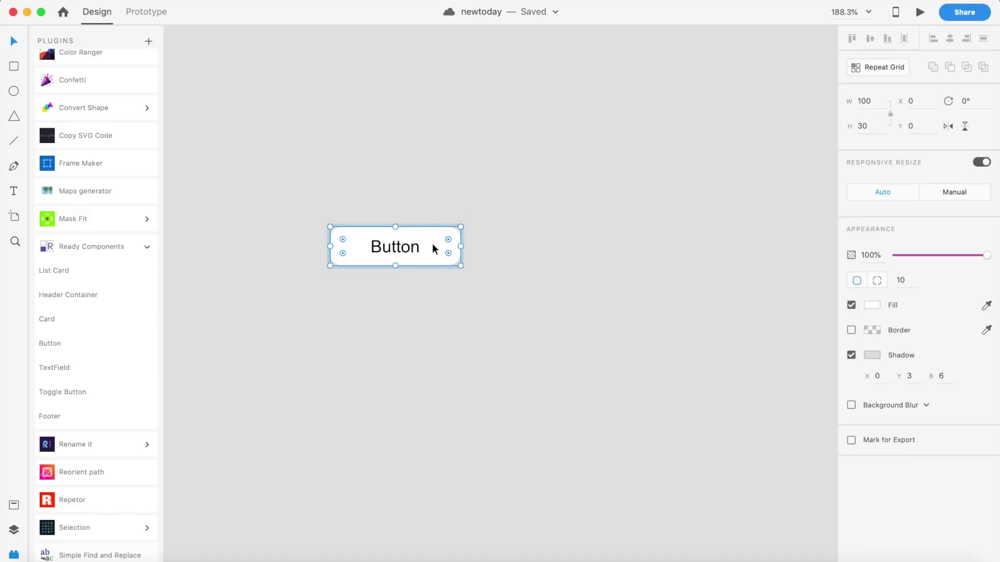
{"action": "left_click", "coordinate": [872, 305]}
{"action": "left_click_drag", "start_coordinate": [797, 271], "coordinate": [801, 207]}
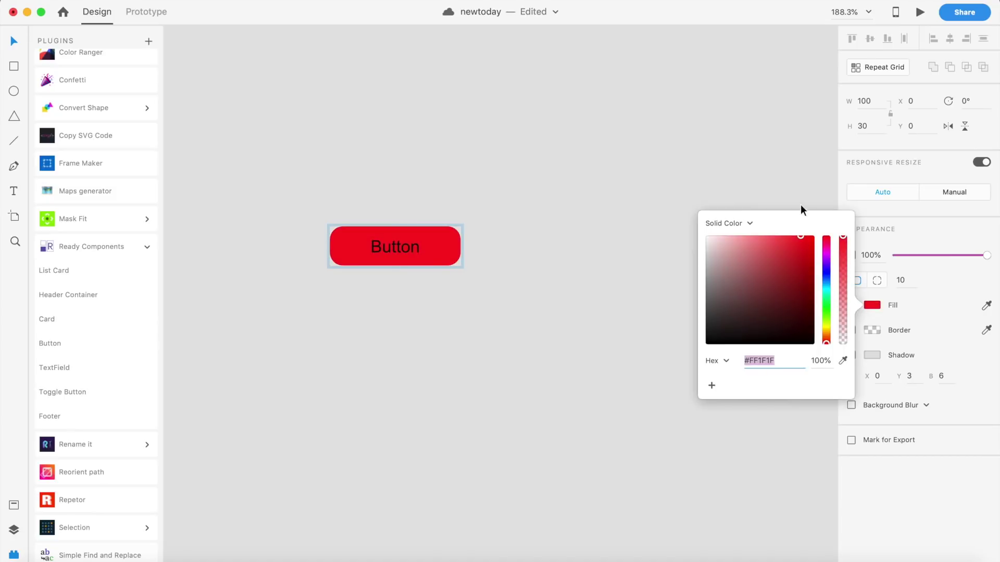
Set the button's corner radius to 100 for pill-shaped ends, then insert a Card.
{"action": "left_click", "coordinate": [909, 280]}
{"action": "type", "text": "100"}
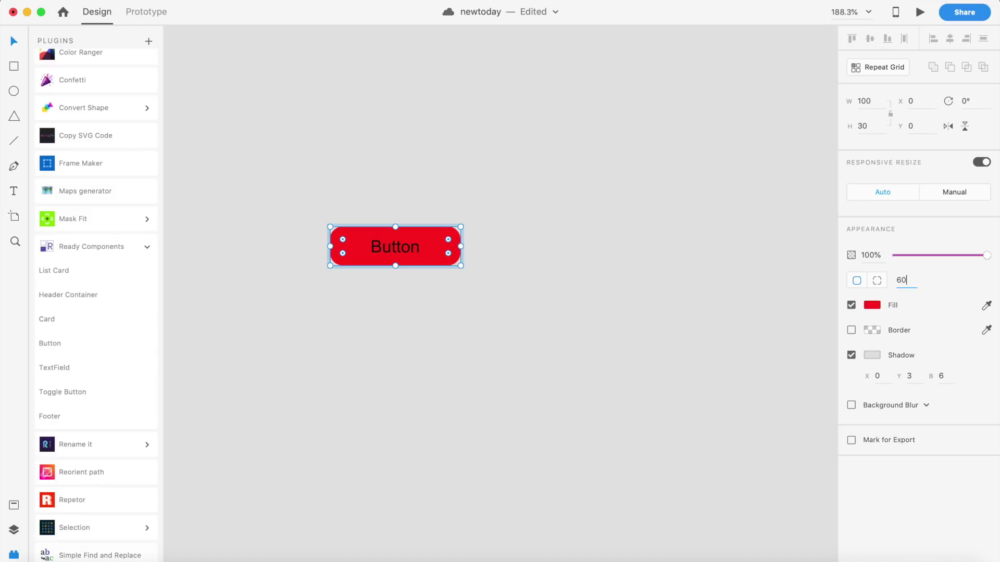
{"action": "left_click", "coordinate": [801, 300]}
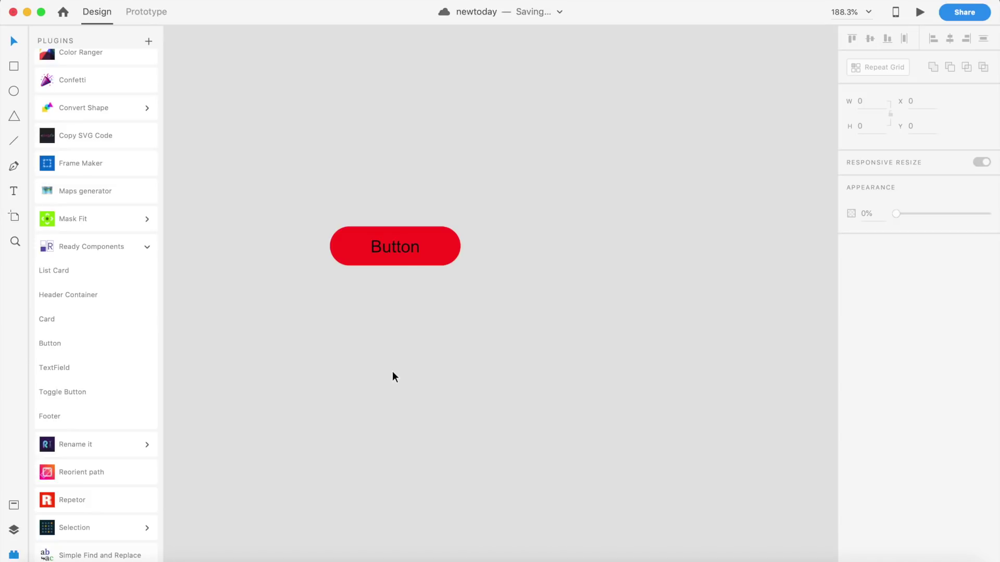
{"action": "left_click", "coordinate": [110, 320]}
Check the new card, then add a Footer and move it below the card.
{"action": "left_click", "coordinate": [543, 315]}
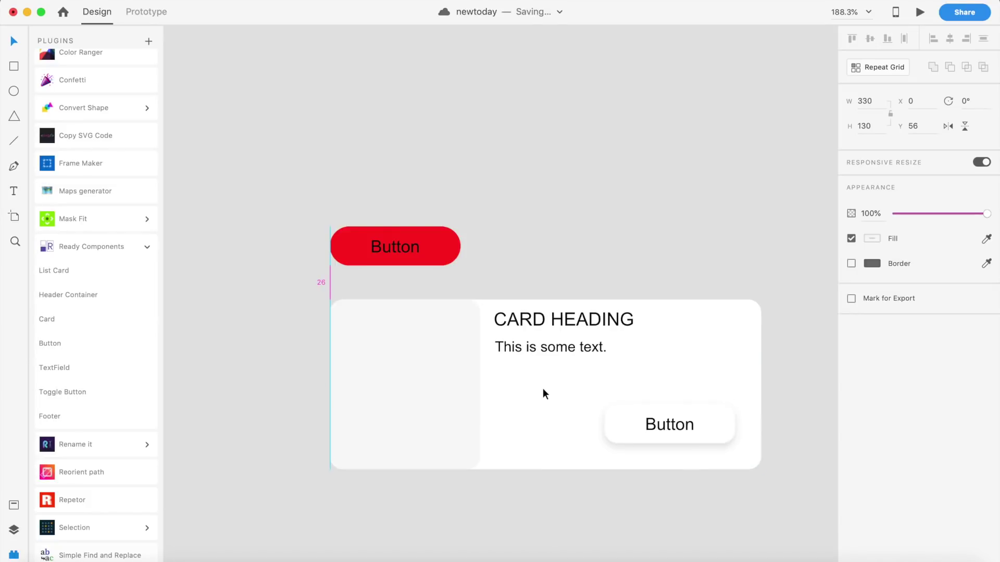
{"action": "scroll", "coordinate": [513, 359], "scroll_direction": "down", "scroll_amount": 2}
{"action": "scroll", "coordinate": [516, 361], "scroll_direction": "down", "scroll_amount": 3}
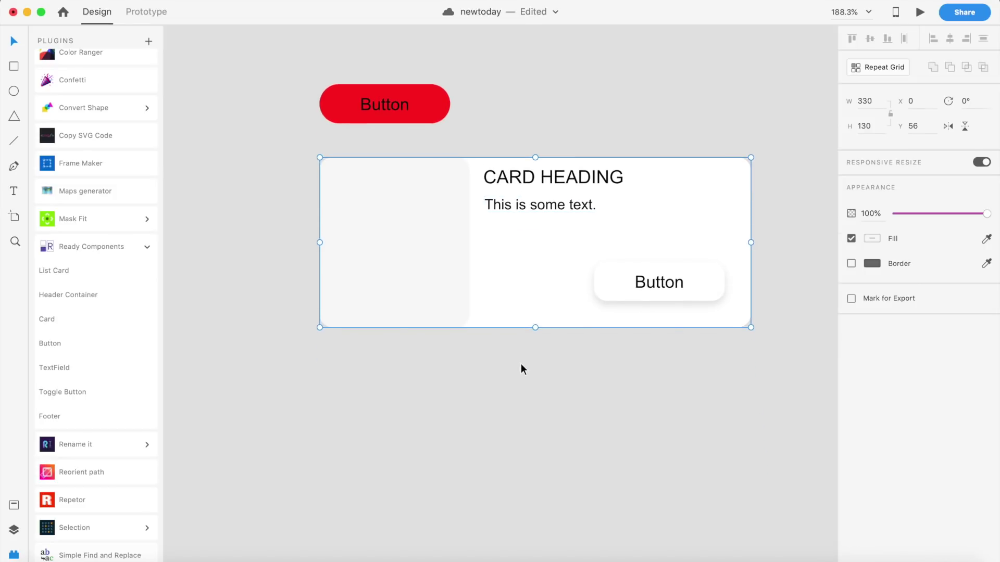
{"action": "left_click", "coordinate": [521, 364]}
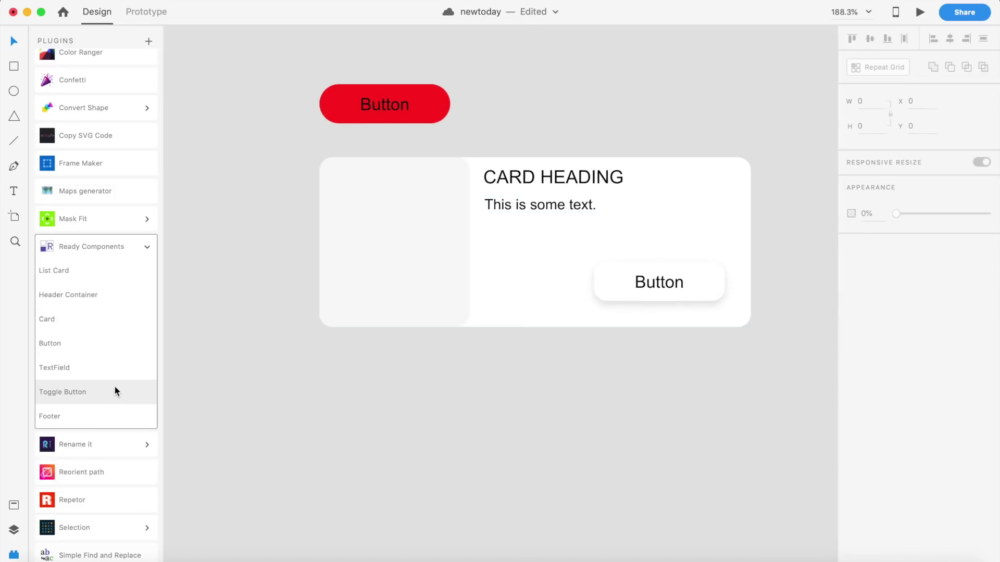
{"action": "left_click", "coordinate": [112, 409]}
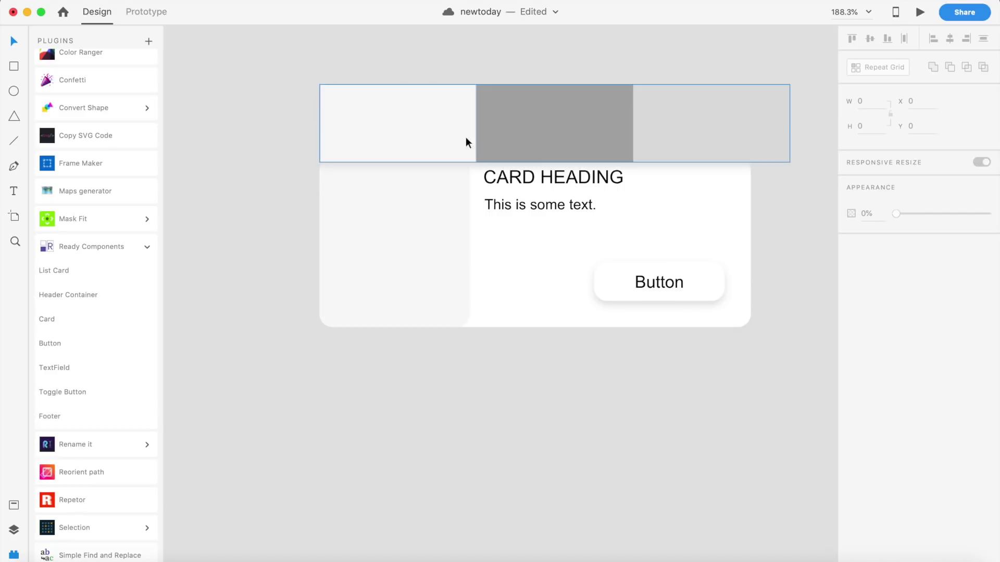
{"action": "left_click_drag", "start_coordinate": [466, 137], "coordinate": [437, 444]}
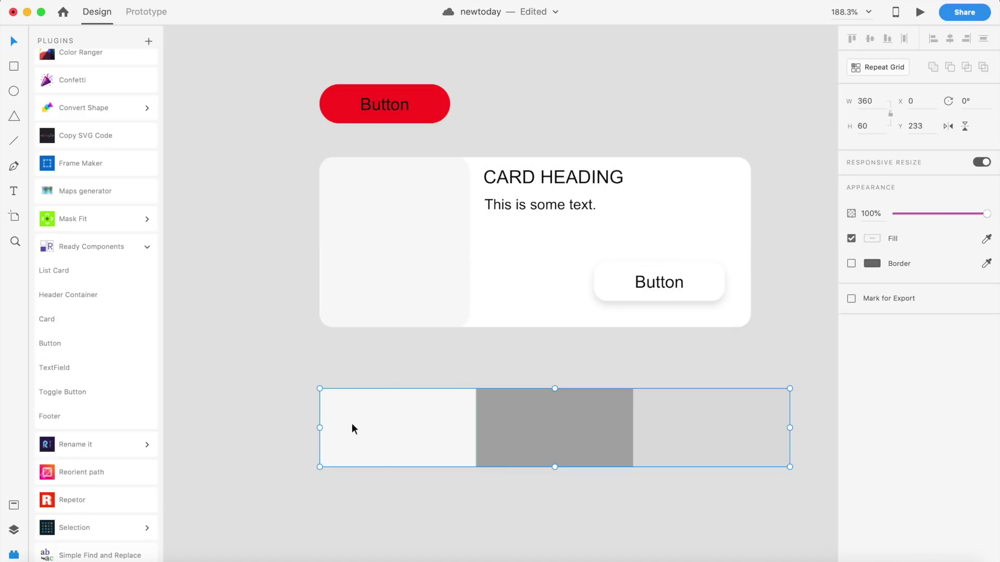
Add a Header Container above the footer and a List Card notification card.
{"action": "left_click", "coordinate": [96, 294]}
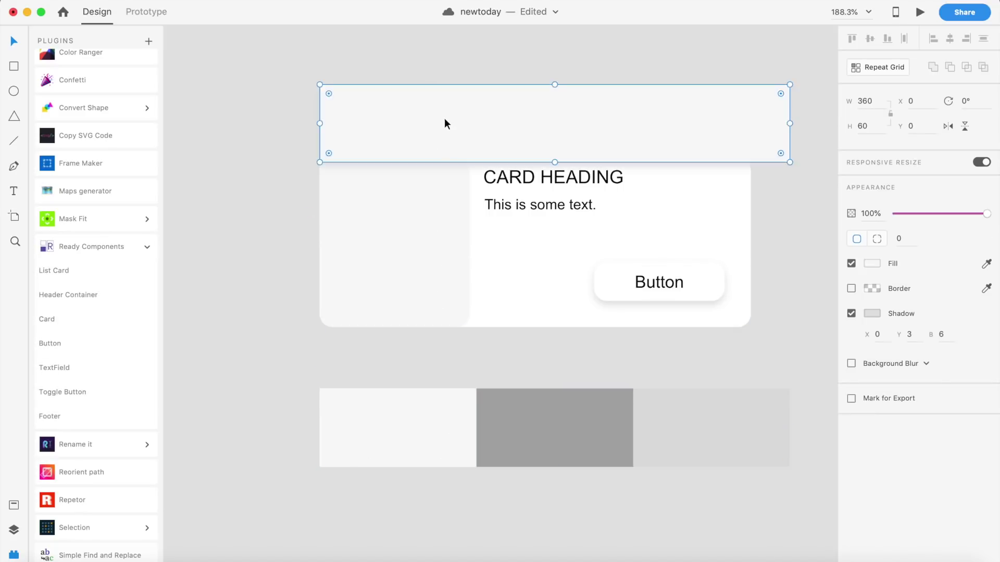
{"action": "left_click_drag", "start_coordinate": [445, 123], "coordinate": [444, 333]}
{"action": "left_click", "coordinate": [109, 276]}
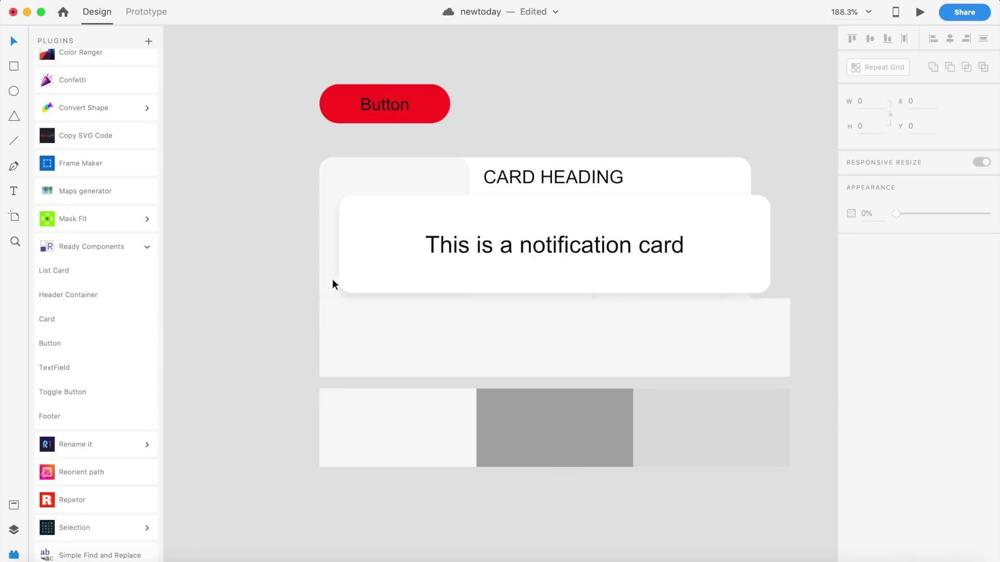
{"action": "left_click_drag", "start_coordinate": [570, 252], "coordinate": [558, 254]}
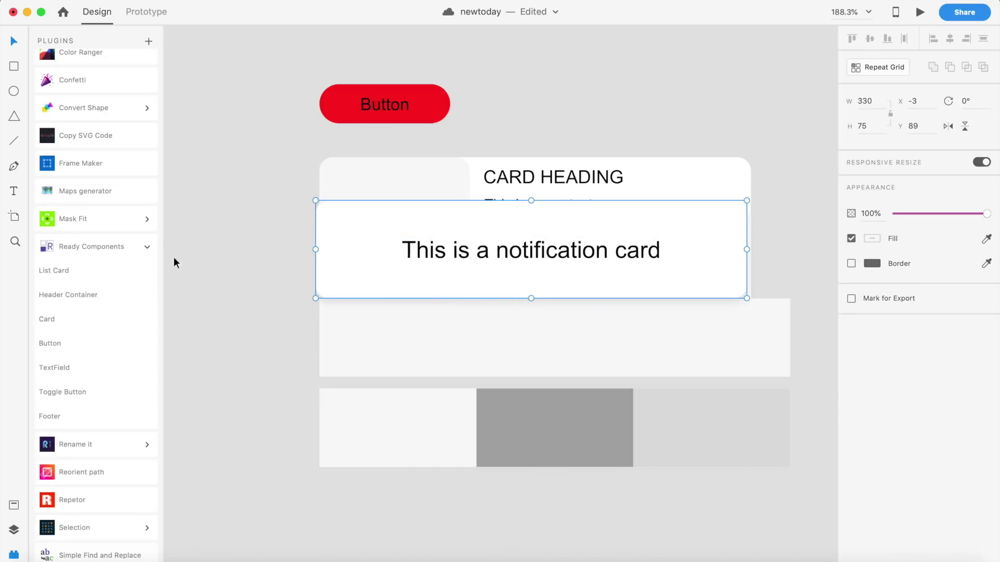
Save the document and zoom out to see all the artboards.
{"action": "key", "text": "super+s"}
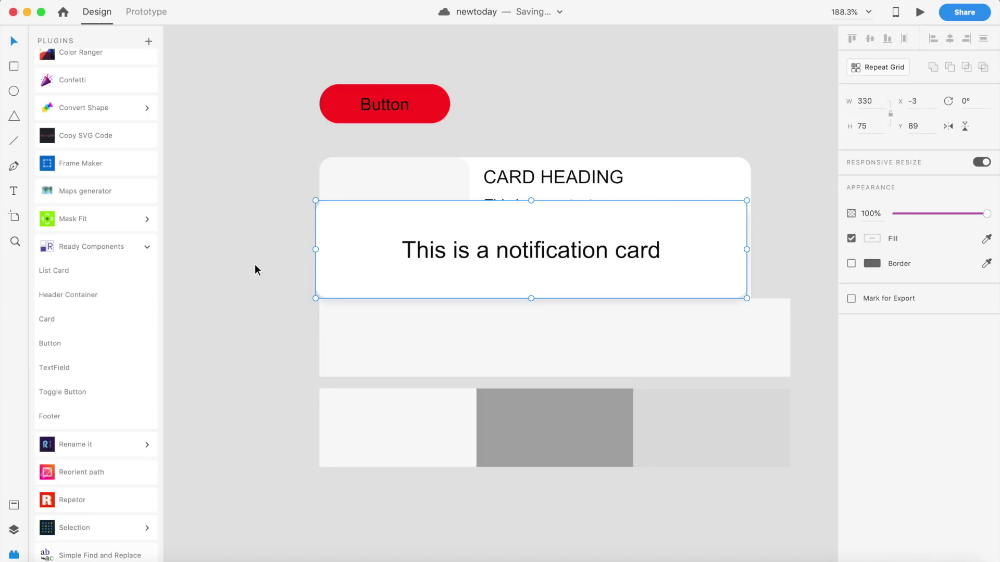
{"action": "key", "text": "super+0"}
{"action": "scroll", "coordinate": [261, 404], "scroll_direction": "down", "scroll_amount": 5}
{"action": "scroll", "coordinate": [261, 404], "scroll_direction": "right", "scroll_amount": 5}
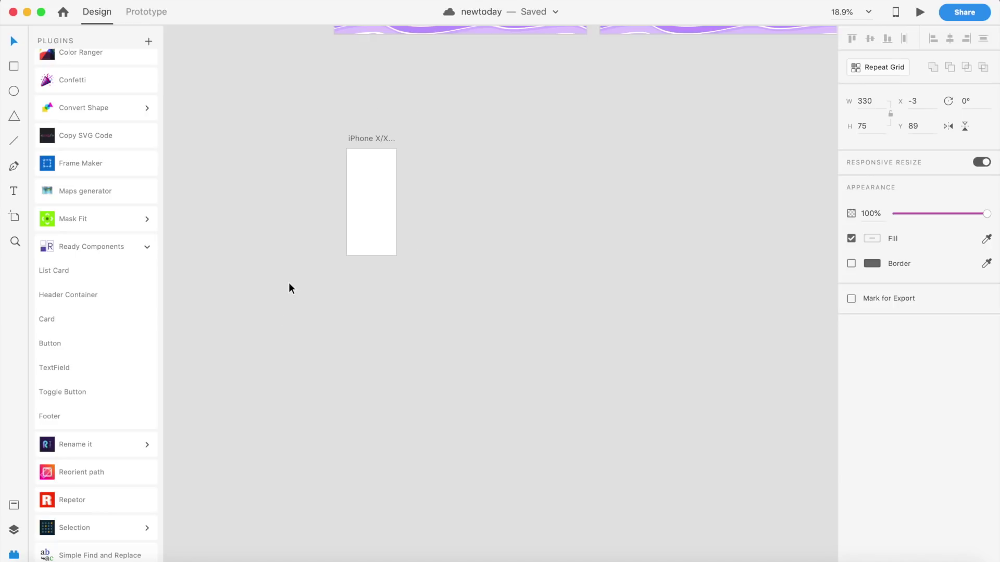
Bring the iPhone X/XS – 1 artboard into view and collapse the Ready Components list.
{"action": "scroll", "coordinate": [308, 227], "scroll_direction": "up", "scroll_amount": 10}
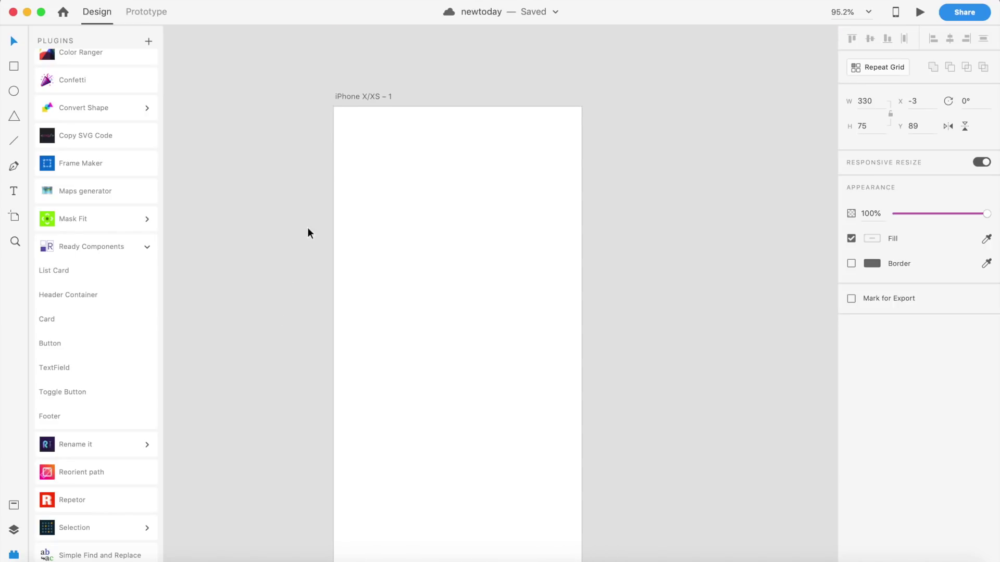
{"action": "left_click", "coordinate": [472, 233]}
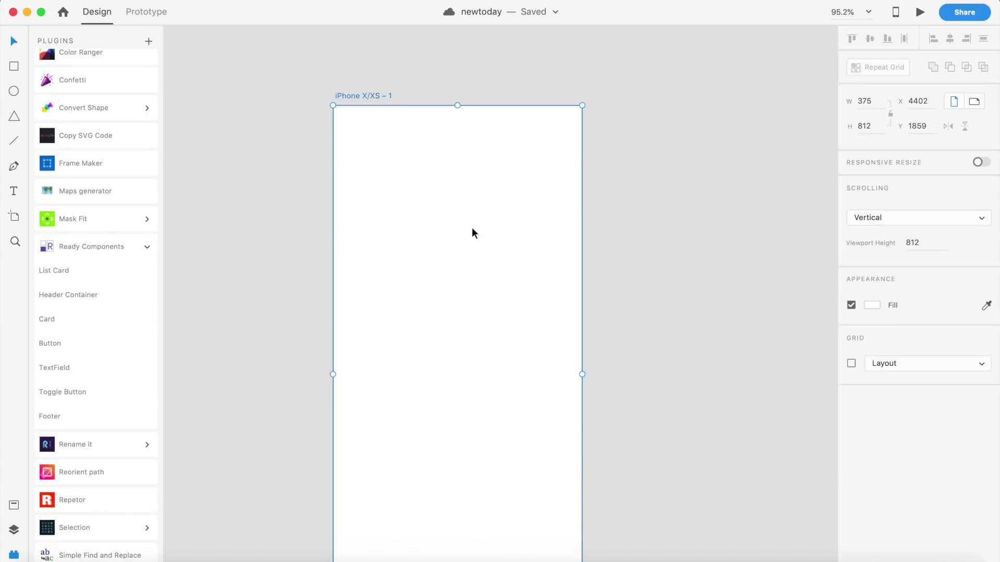
{"action": "left_click", "coordinate": [151, 250]}
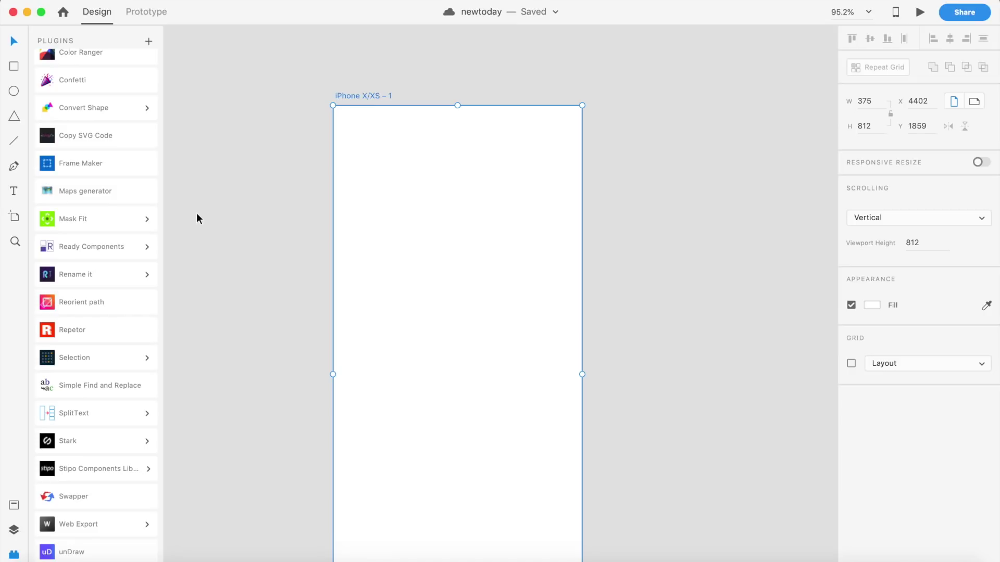
{"action": "left_click", "coordinate": [684, 306]}
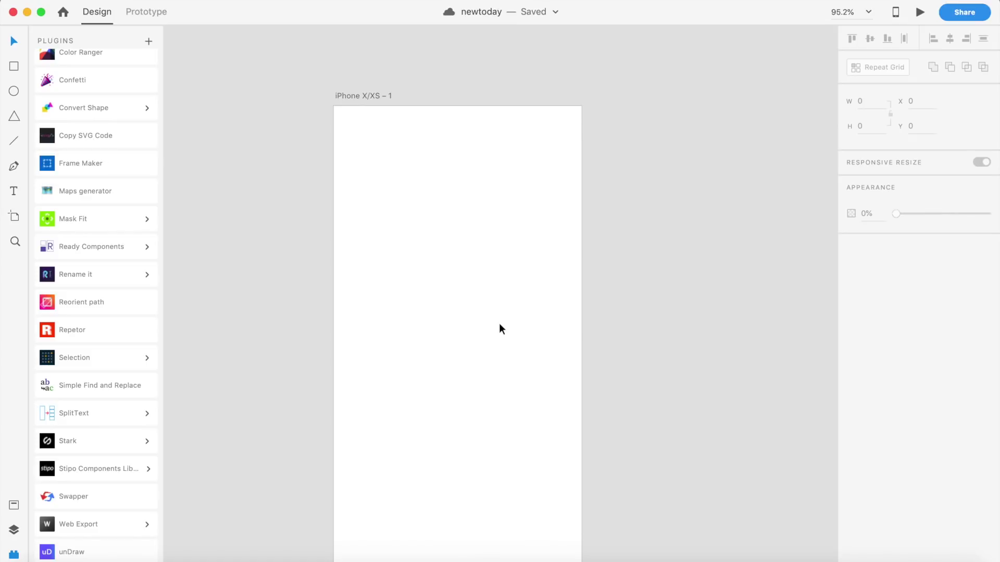
Start a new text object on the empty iPhone artboard.
{"action": "left_click", "coordinate": [427, 318]}
{"action": "key", "text": "t"}
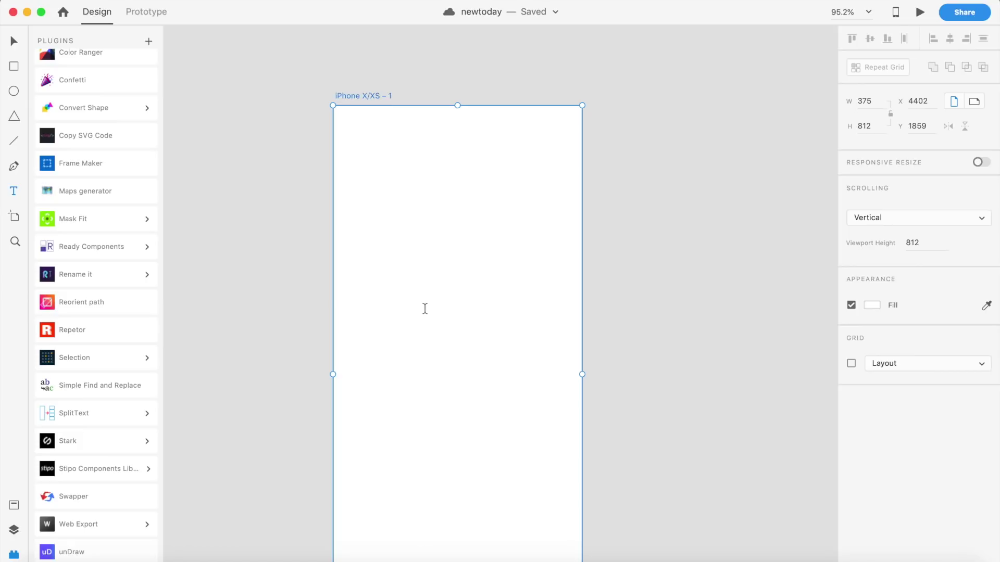
{"action": "left_click", "coordinate": [411, 298]}
Type 'Hello World!' and centre it on the artboard.
{"action": "type", "text": "Hell"}
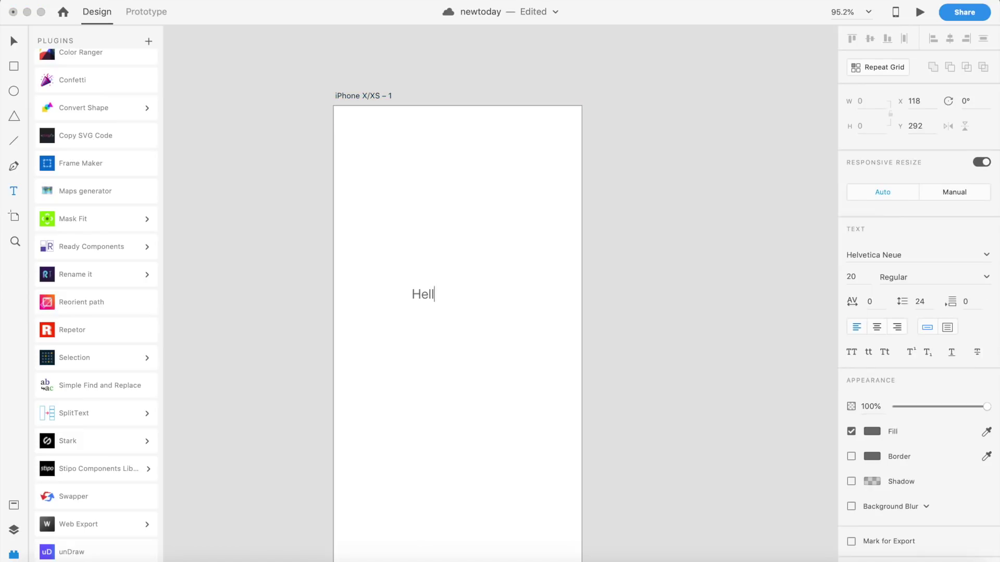
{"action": "type", "text": "o World!"}
{"action": "key", "text": "Escape"}
{"action": "key", "text": "v"}
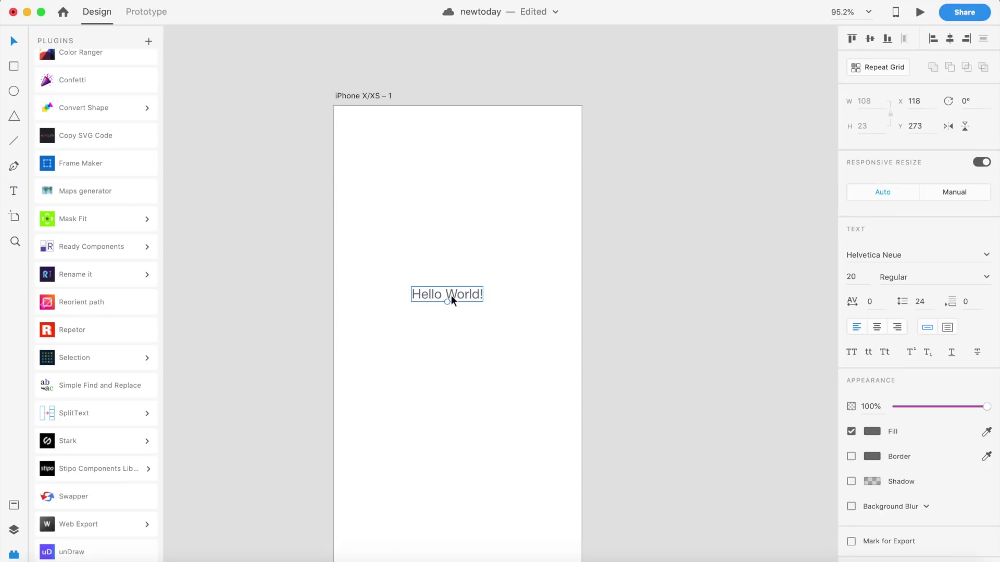
{"action": "left_click_drag", "start_coordinate": [451, 295], "coordinate": [459, 300]}
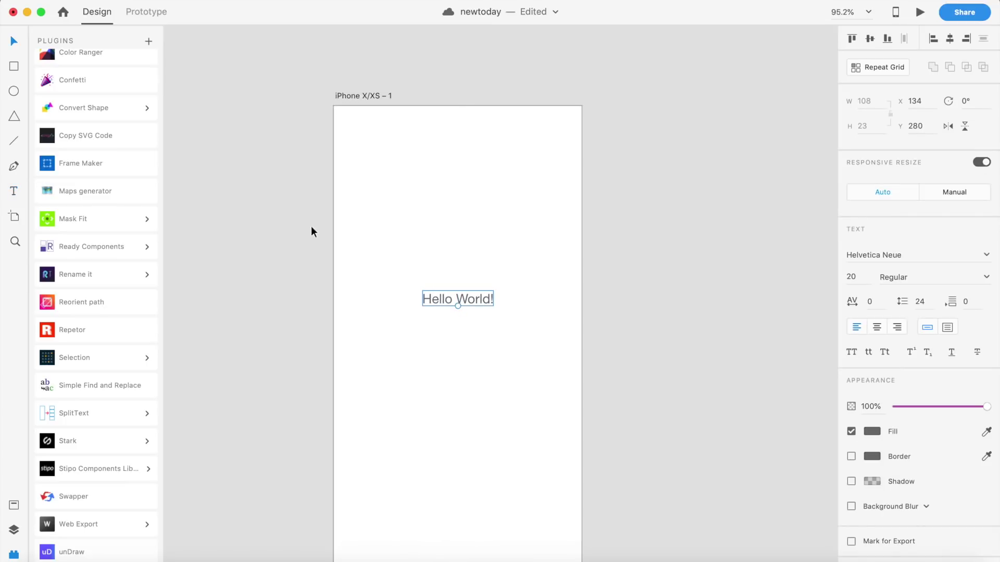
In Frame Maker, choose a rectangular frame with uniform padding 20 and show fill colours.
{"action": "left_click", "coordinate": [120, 163]}
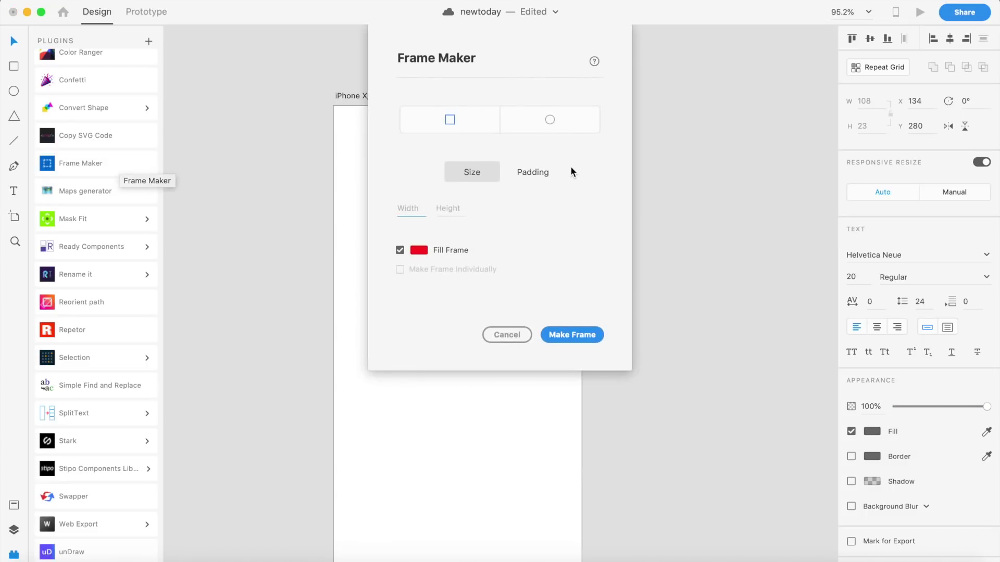
{"action": "left_click", "coordinate": [553, 125]}
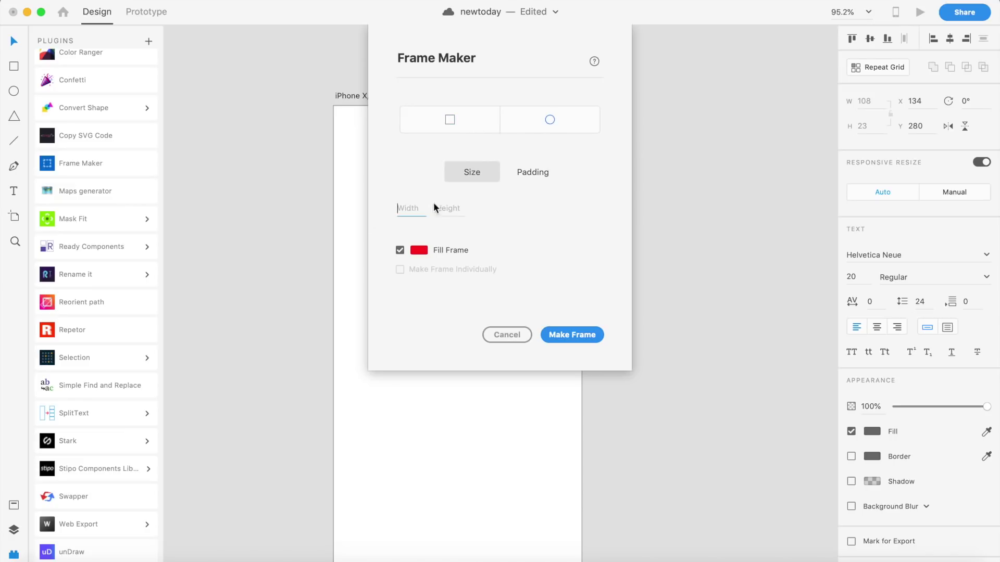
{"action": "left_click", "coordinate": [520, 175]}
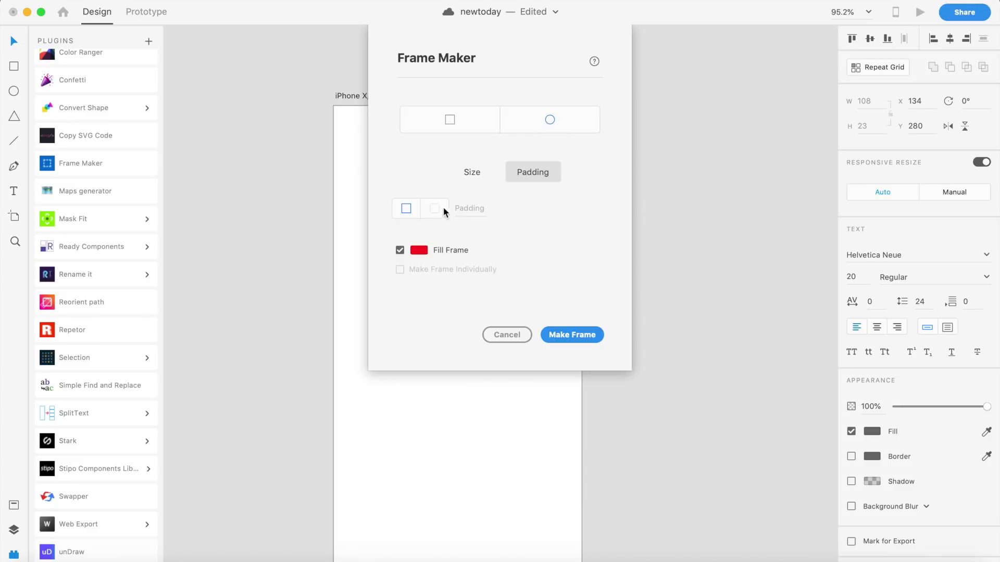
{"action": "left_click", "coordinate": [451, 122]}
{"action": "left_click", "coordinate": [436, 208]}
{"action": "left_click", "coordinate": [436, 208]}
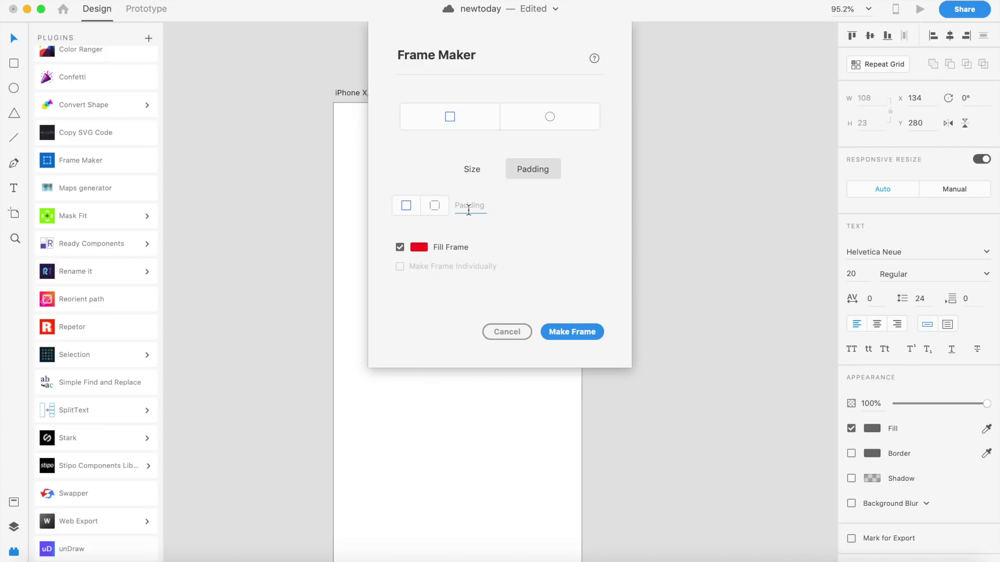
{"action": "type", "text": "20"}
{"action": "left_click", "coordinate": [422, 248]}
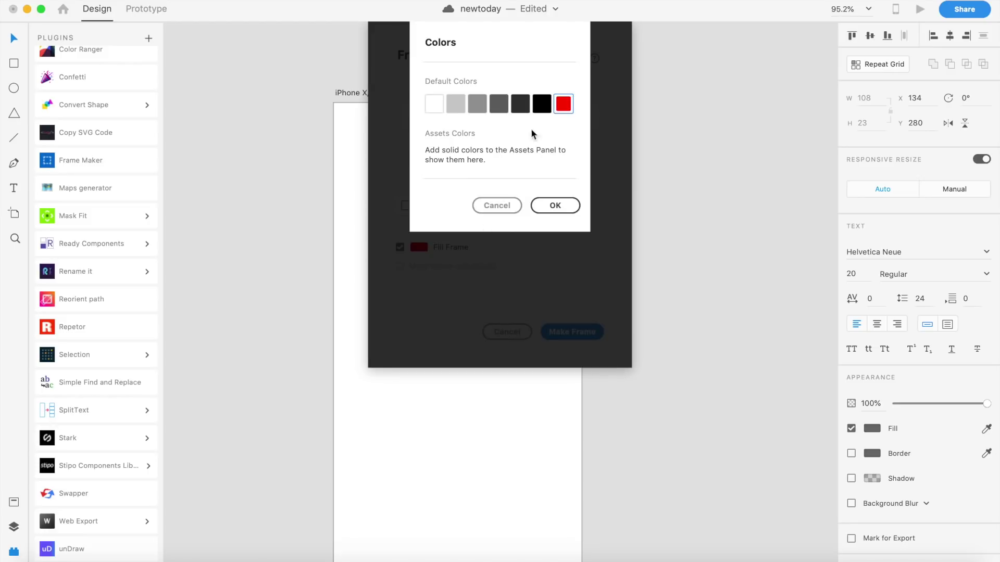
Pick dark grey as the frame fill and make the frame around Hello World!
{"action": "left_click", "coordinate": [516, 107]}
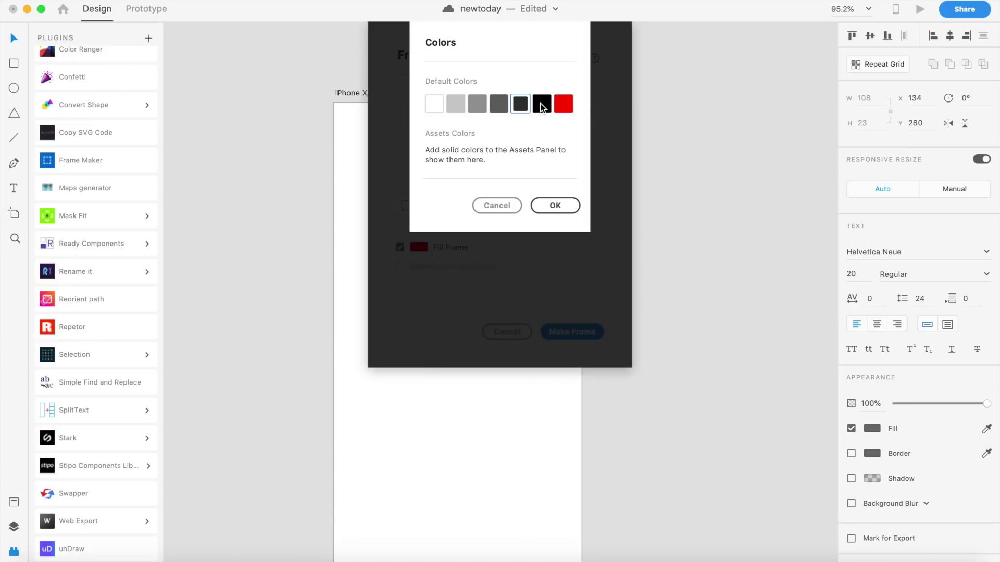
{"action": "left_click", "coordinate": [542, 107]}
{"action": "left_click", "coordinate": [515, 106]}
{"action": "left_click", "coordinate": [555, 207]}
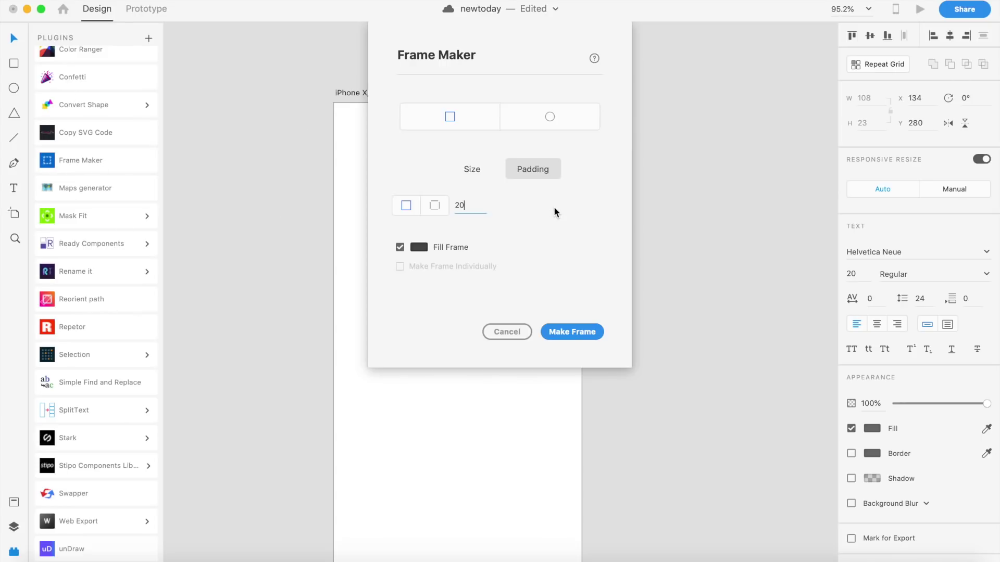
{"action": "left_click", "coordinate": [573, 331]}
Save the document, then delete the framed Hello World! group.
{"action": "left_click", "coordinate": [567, 328]}
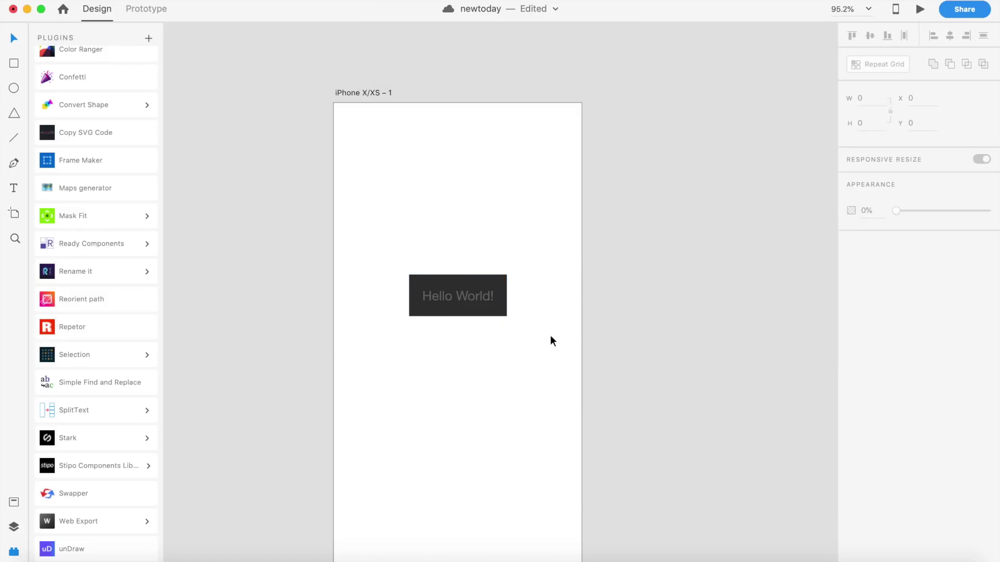
{"action": "left_click", "coordinate": [502, 314]}
{"action": "left_click", "coordinate": [530, 309]}
{"action": "left_click", "coordinate": [472, 301]}
{"action": "left_click", "coordinate": [532, 306]}
{"action": "key", "text": "super+s"}
{"action": "left_click", "coordinate": [477, 295]}
{"action": "key", "text": "Delete"}
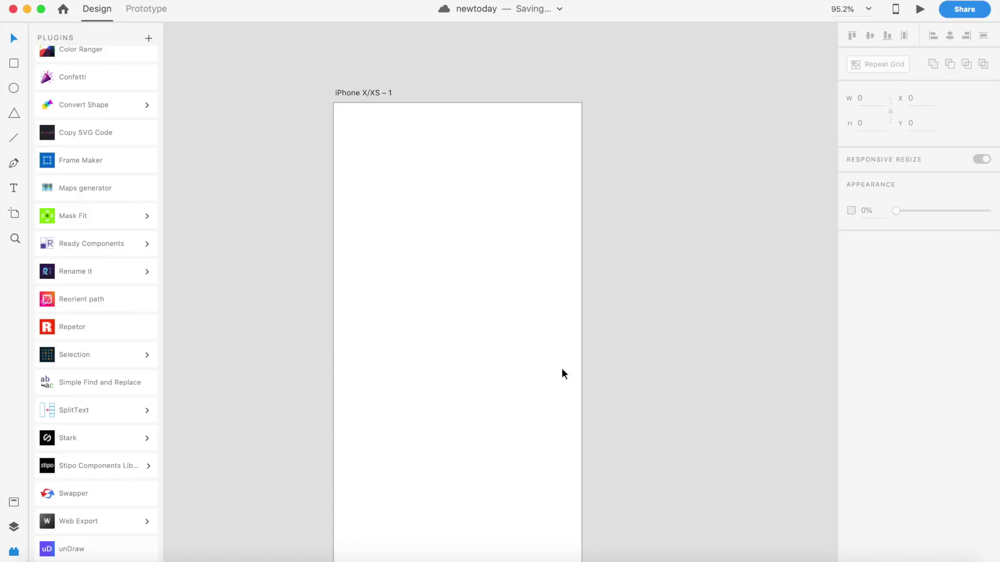
Paste the 69°-rotated 70.59 × 316.22 path and drag it right and up onto the artboard.
{"action": "key", "text": "super+v"}
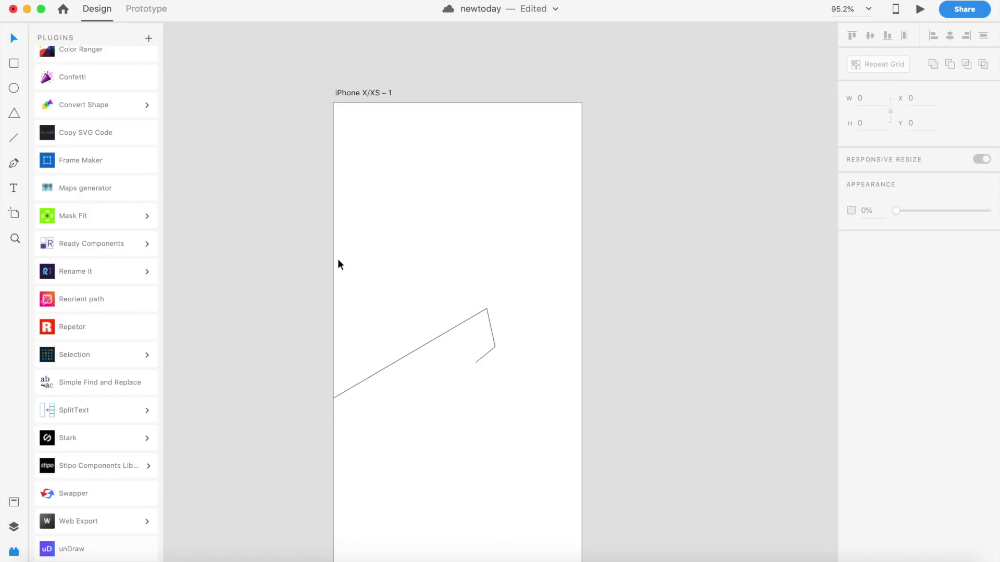
{"action": "left_click", "coordinate": [500, 260]}
{"action": "left_click", "coordinate": [489, 314]}
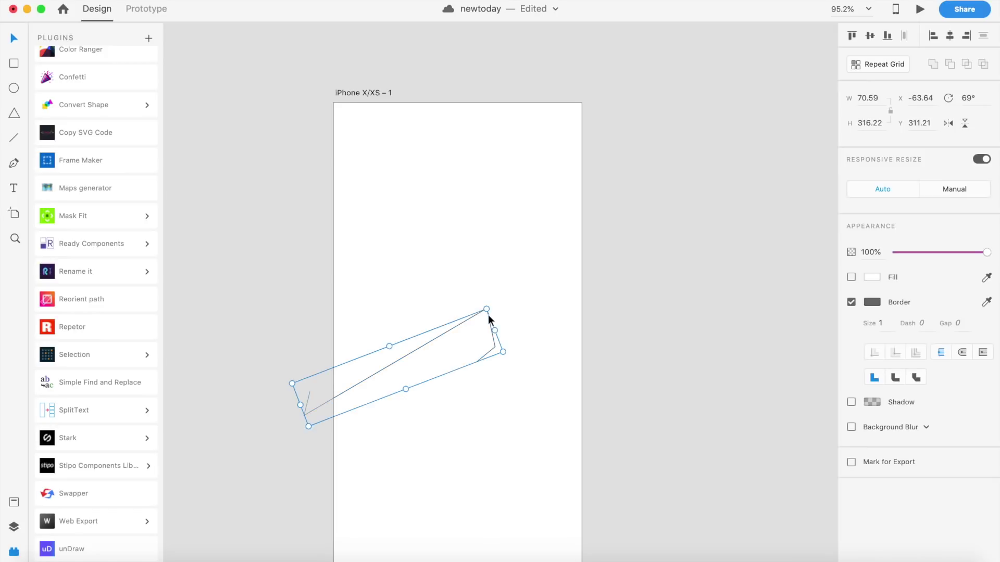
{"action": "left_click_drag", "start_coordinate": [489, 315], "coordinate": [547, 302]}
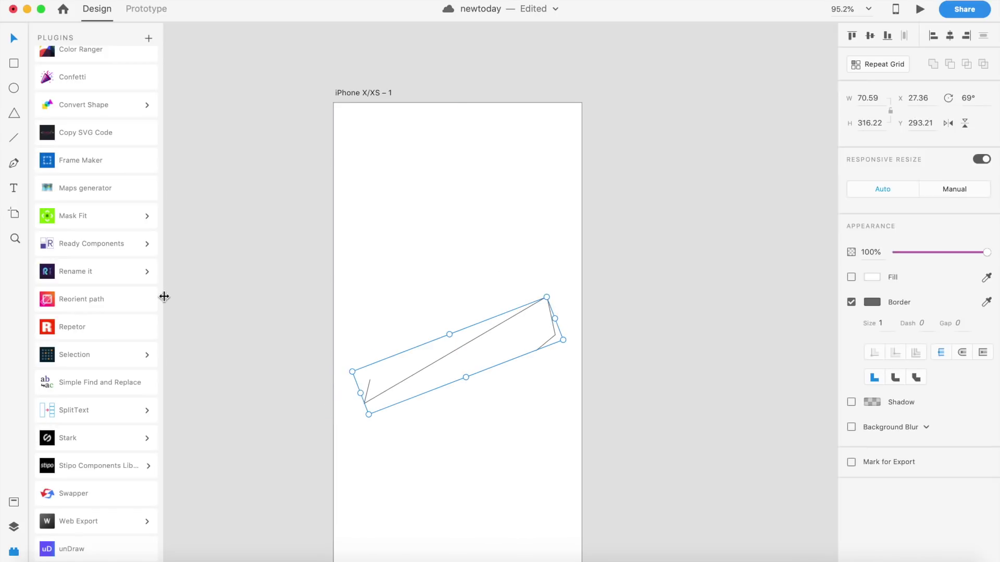
{"action": "left_click", "coordinate": [498, 272]}
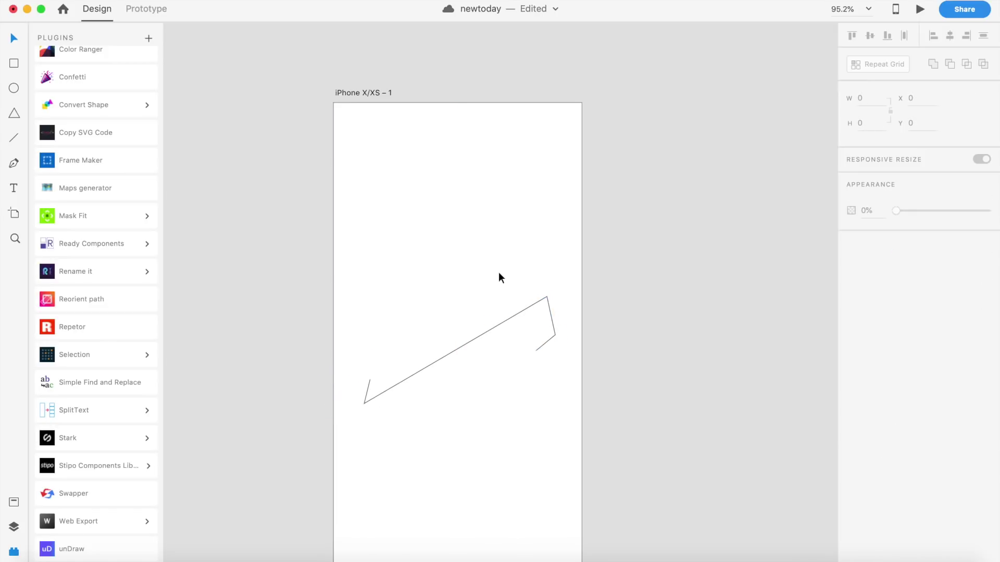
{"action": "left_click", "coordinate": [537, 302]}
{"action": "scroll", "coordinate": [539, 304], "scroll_direction": "down", "scroll_amount": 2}
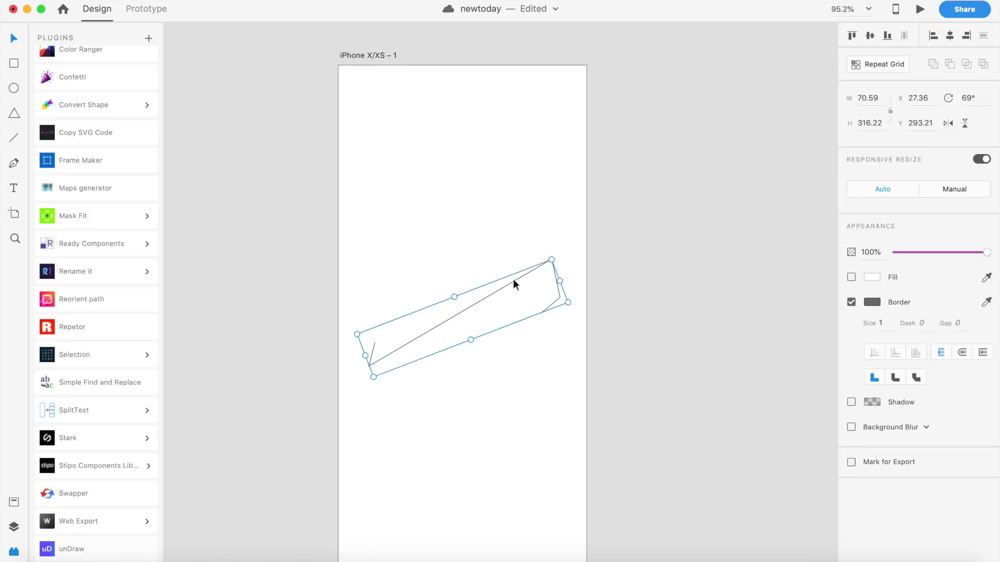
{"action": "left_click", "coordinate": [577, 252]}
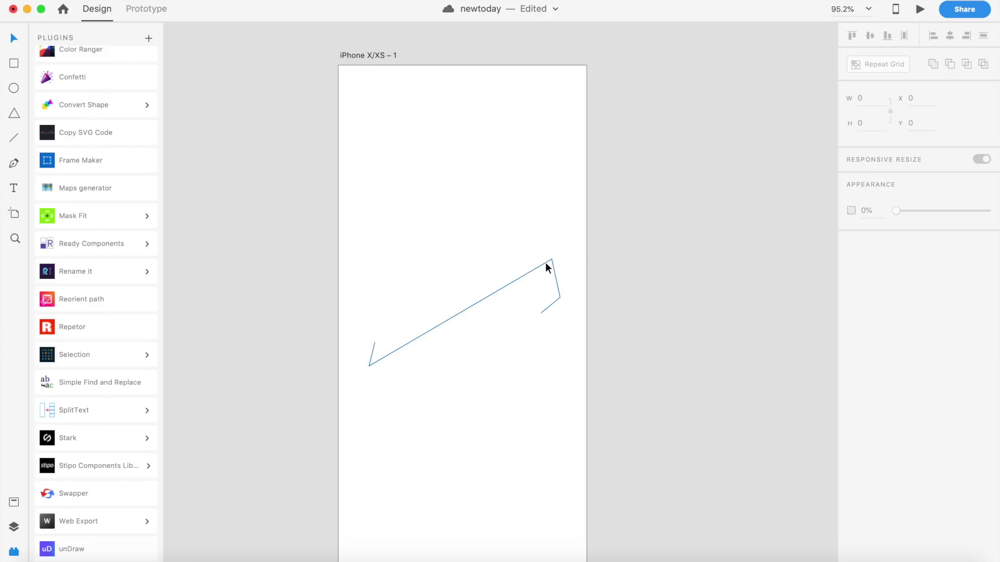
{"action": "left_click", "coordinate": [544, 262]}
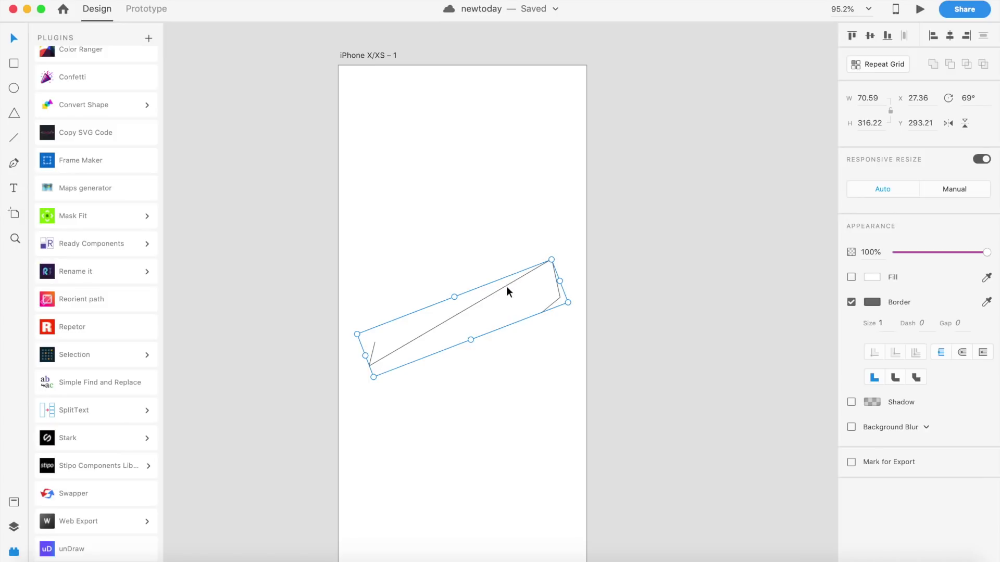
Straighten the zig-zag path's bounding box to 0° with the Reorient path plugin.
{"action": "left_click", "coordinate": [126, 301]}
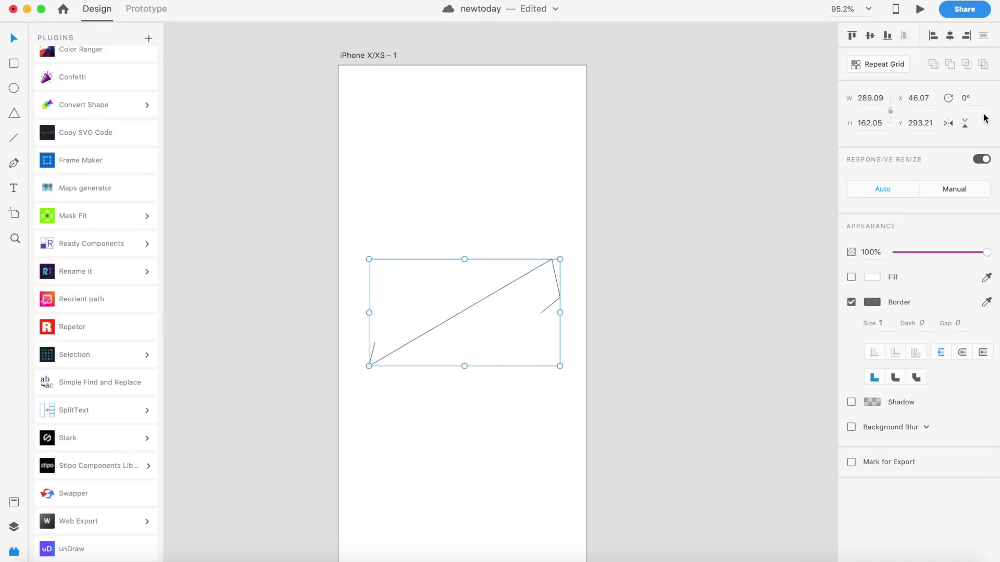
{"action": "left_click", "coordinate": [556, 357]}
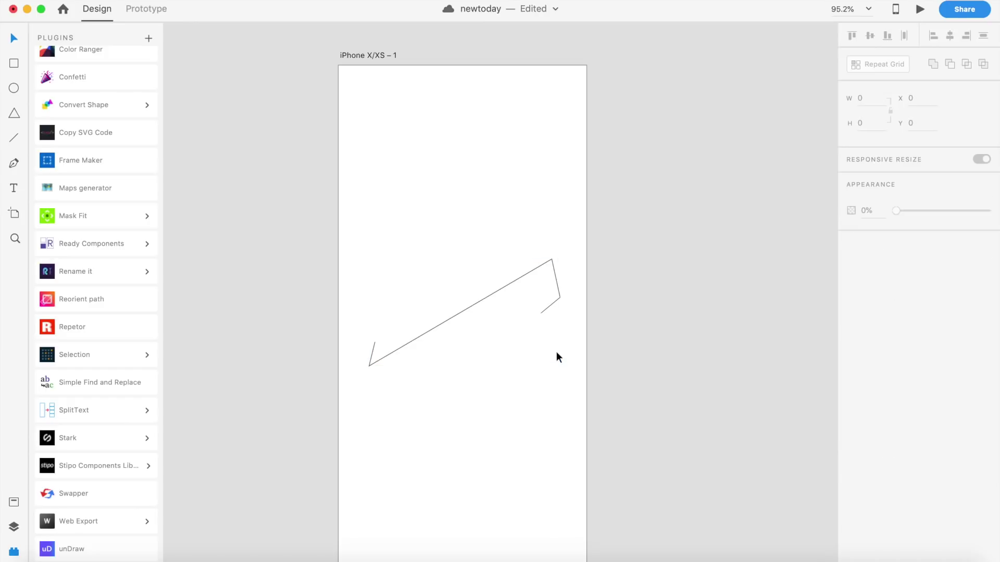
{"action": "left_click", "coordinate": [560, 297]}
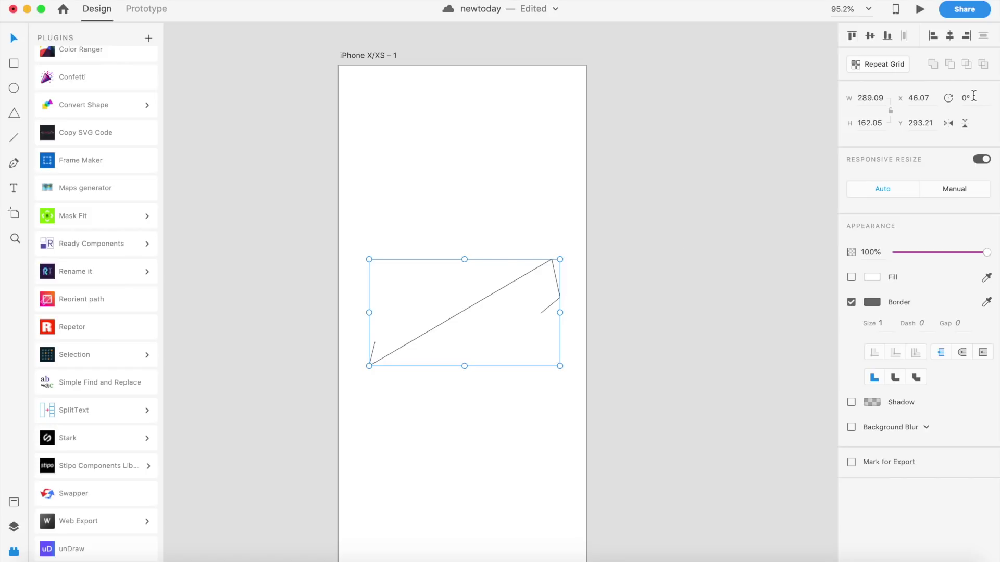
{"action": "left_click", "coordinate": [562, 220]}
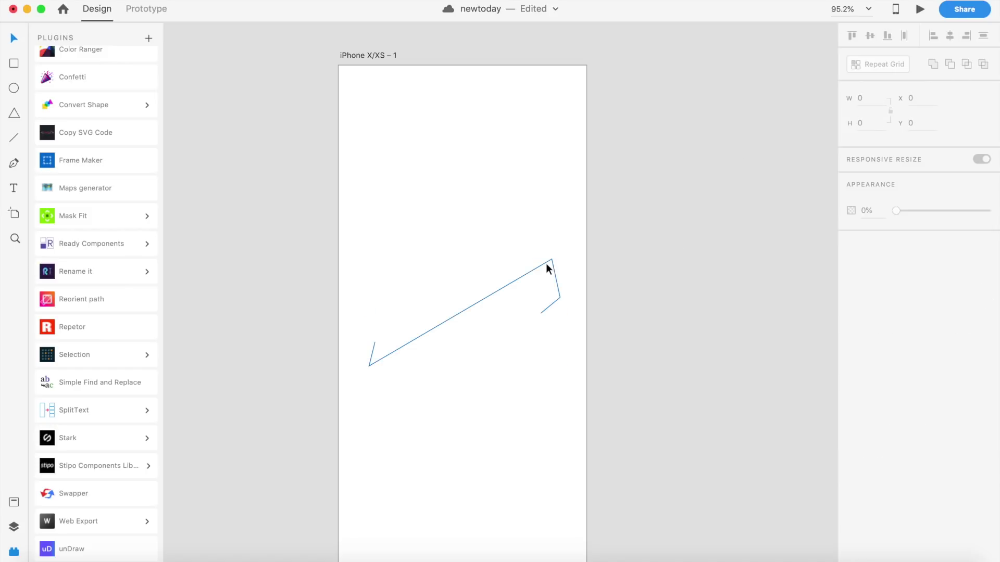
{"action": "left_click", "coordinate": [545, 263]}
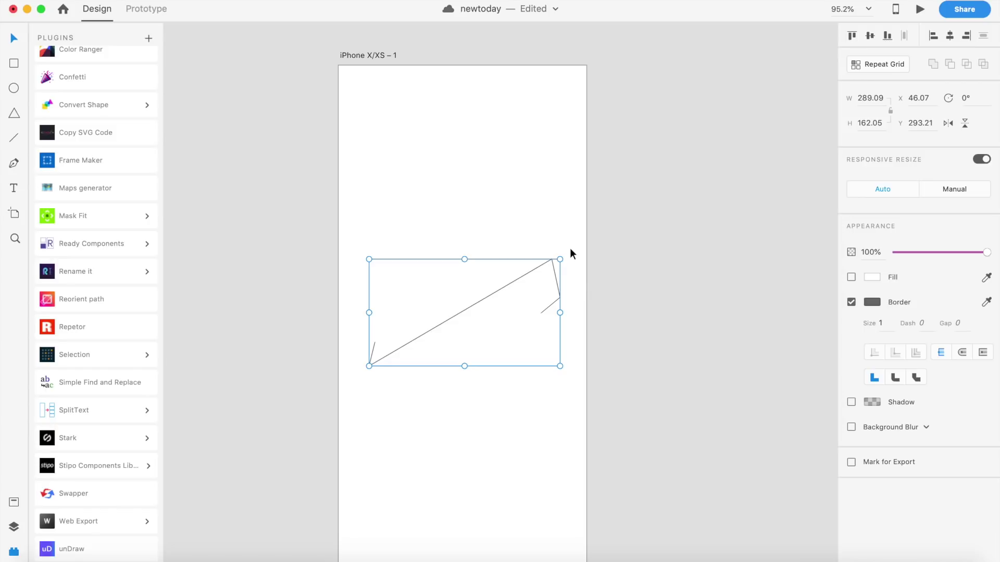
{"action": "left_click", "coordinate": [564, 252]}
{"action": "left_click", "coordinate": [549, 259]}
Rotate the path to 66°, reorient it back to 0°, and move it higher.
{"action": "left_click_drag", "start_coordinate": [563, 258], "coordinate": [553, 381]}
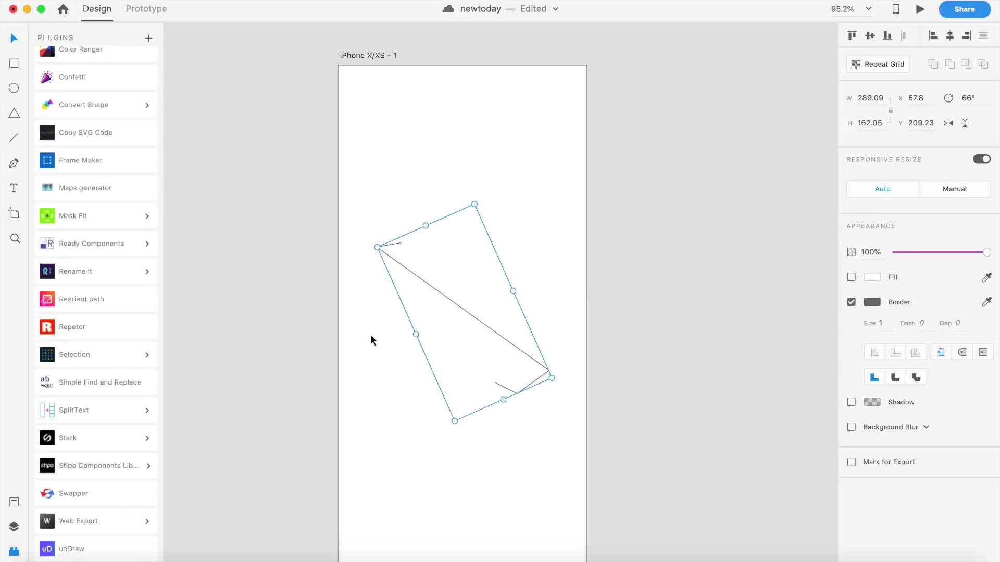
{"action": "left_click", "coordinate": [108, 294]}
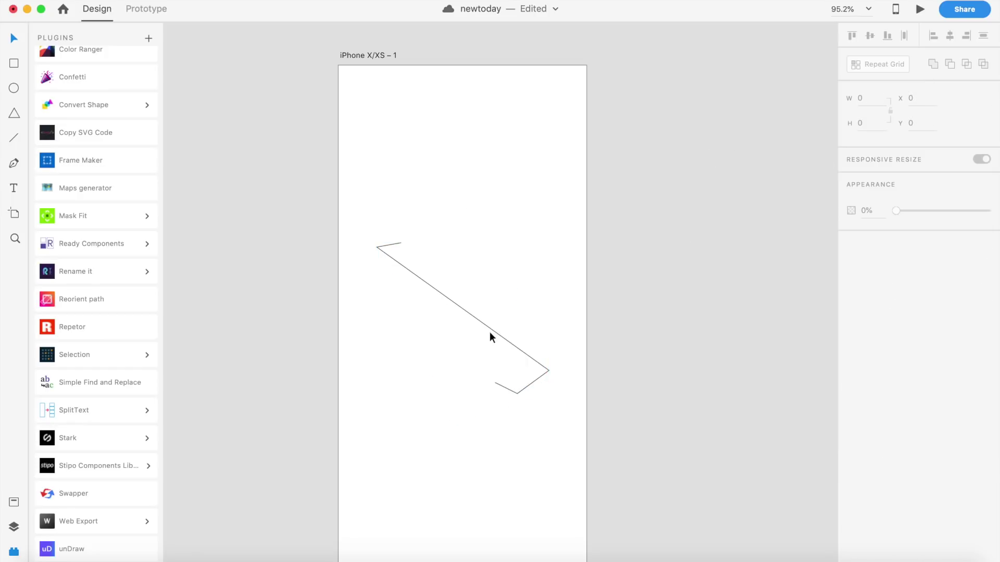
{"action": "left_click_drag", "start_coordinate": [492, 330], "coordinate": [491, 308]}
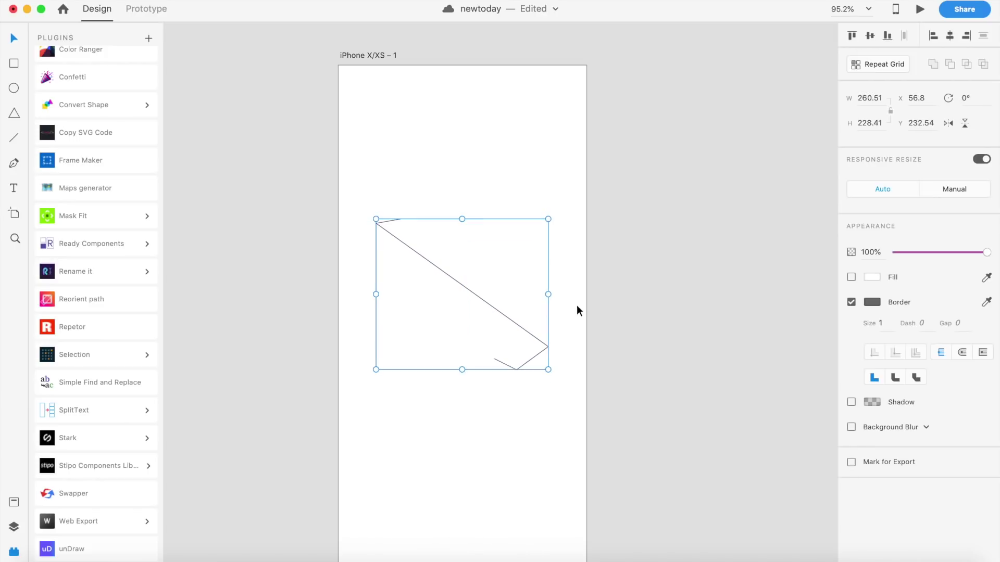
{"action": "left_click_drag", "start_coordinate": [457, 281], "coordinate": [456, 265]}
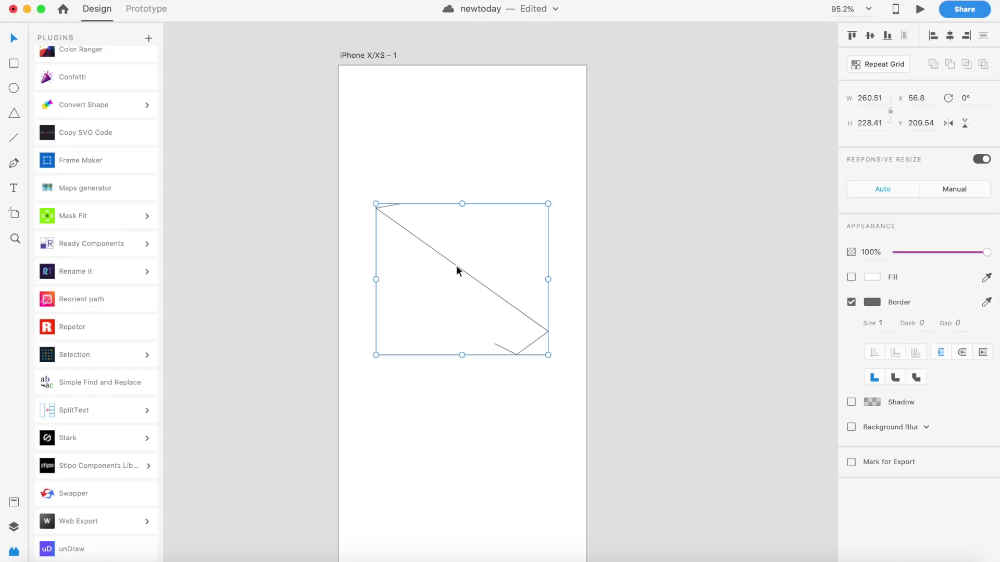
Delete the zig-zag path and draw a square on the artboard.
{"action": "key", "text": "Delete"}
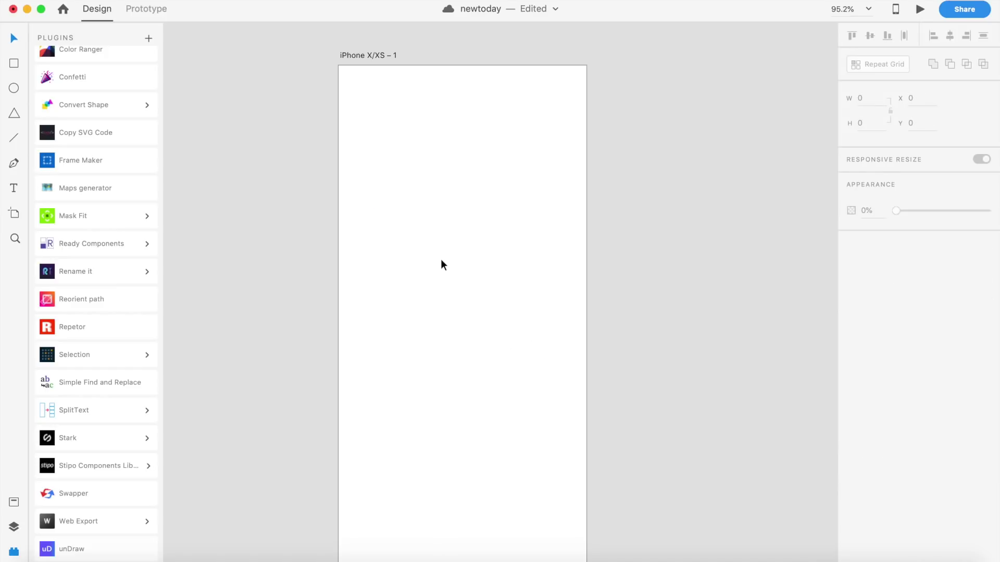
{"action": "key", "text": "r"}
{"action": "mouse_move", "coordinate": [368, 187]}
{"action": "left_mouse_down"}
{"action": "mouse_move", "coordinate": [547, 331]}
{"action": "mouse_move", "coordinate": [627, 361]}
{"action": "left_mouse_up"}
{"action": "key", "text": "Escape"}
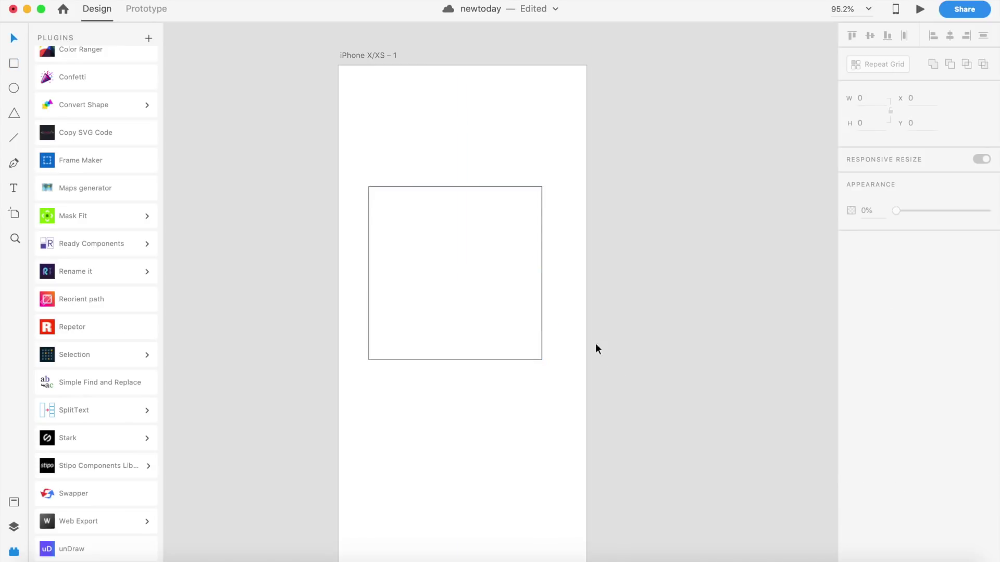
{"action": "left_click", "coordinate": [505, 302]}
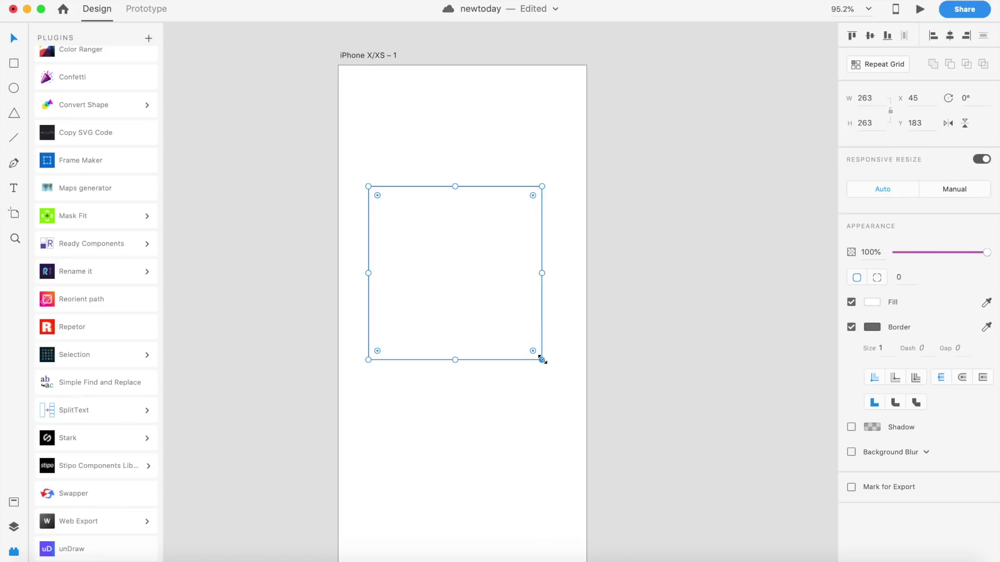
Resize the square to 290 × 290 and nudge it slightly up and left.
{"action": "left_click_drag", "start_coordinate": [541, 359], "coordinate": [573, 379]}
{"action": "left_click", "coordinate": [612, 368]}
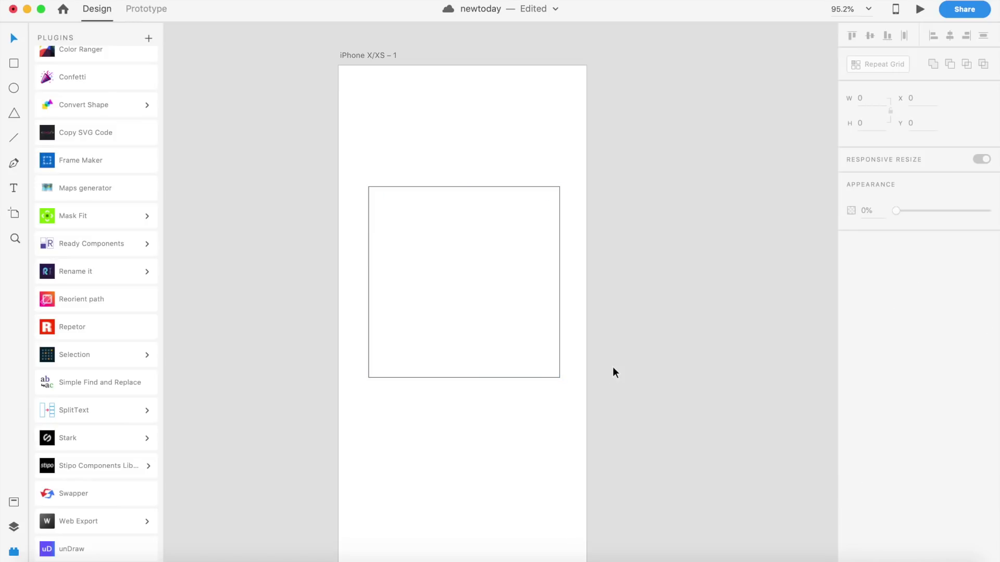
{"action": "left_click", "coordinate": [549, 335]}
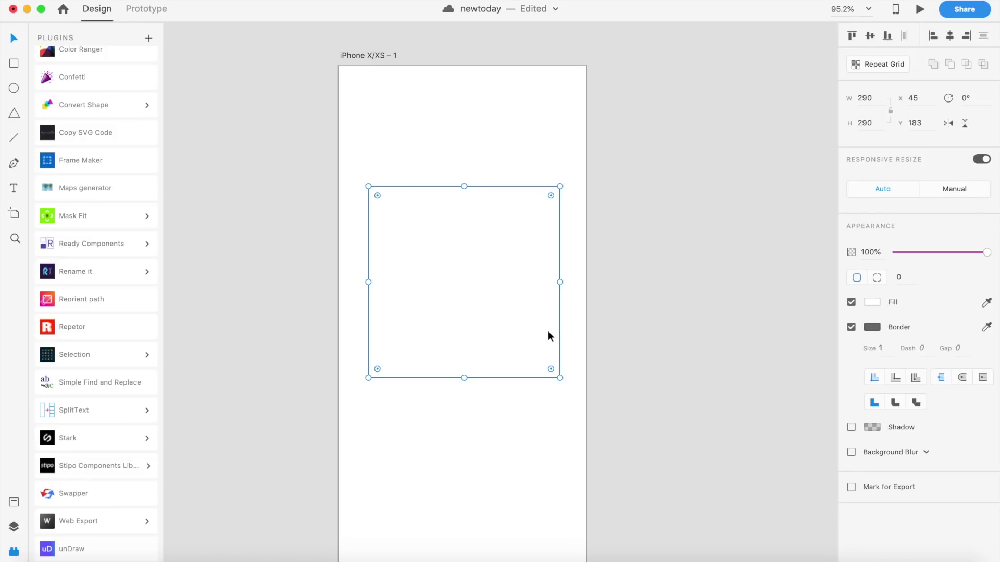
{"action": "left_click_drag", "start_coordinate": [550, 332], "coordinate": [546, 327]}
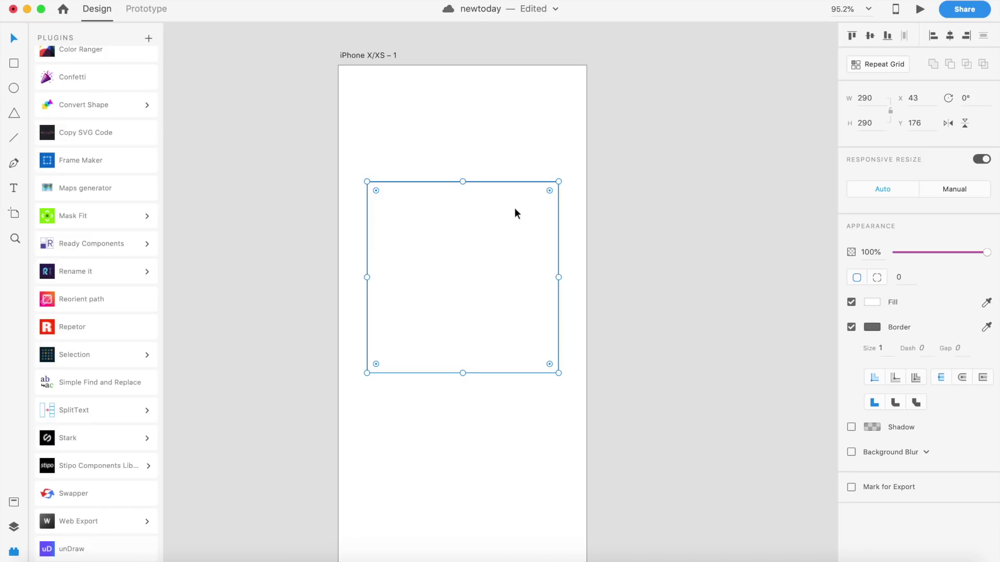
{"action": "left_click", "coordinate": [492, 151]}
{"action": "left_click", "coordinate": [472, 195]}
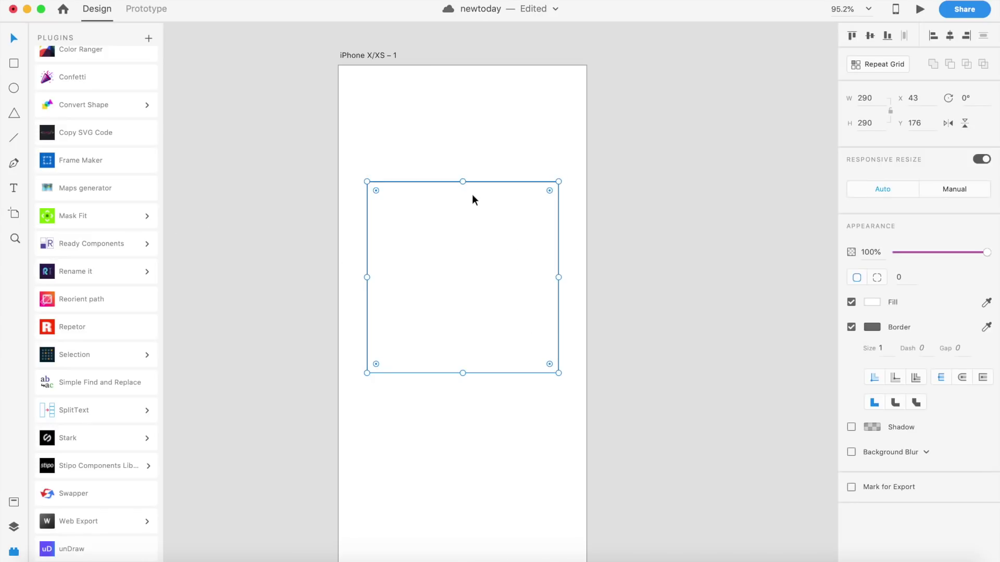
{"action": "left_click", "coordinate": [106, 194]}
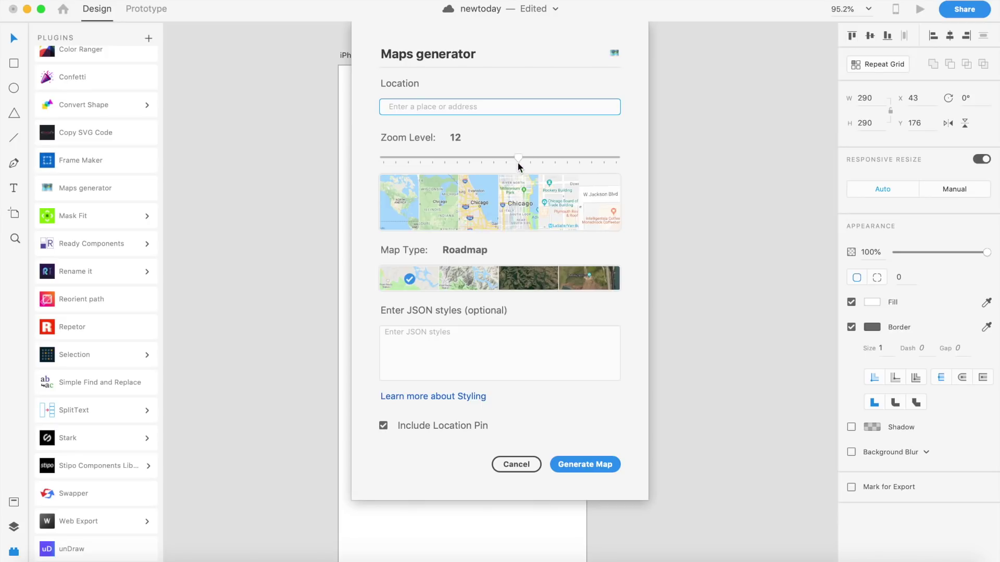
Generate a pinned road map of india at zoom level 16 into the square.
{"action": "left_click_drag", "start_coordinate": [518, 159], "coordinate": [482, 161]}
{"action": "left_click_drag", "start_coordinate": [560, 162], "coordinate": [567, 161]}
{"action": "type", "text": "india"}
{"action": "key", "text": "Return"}
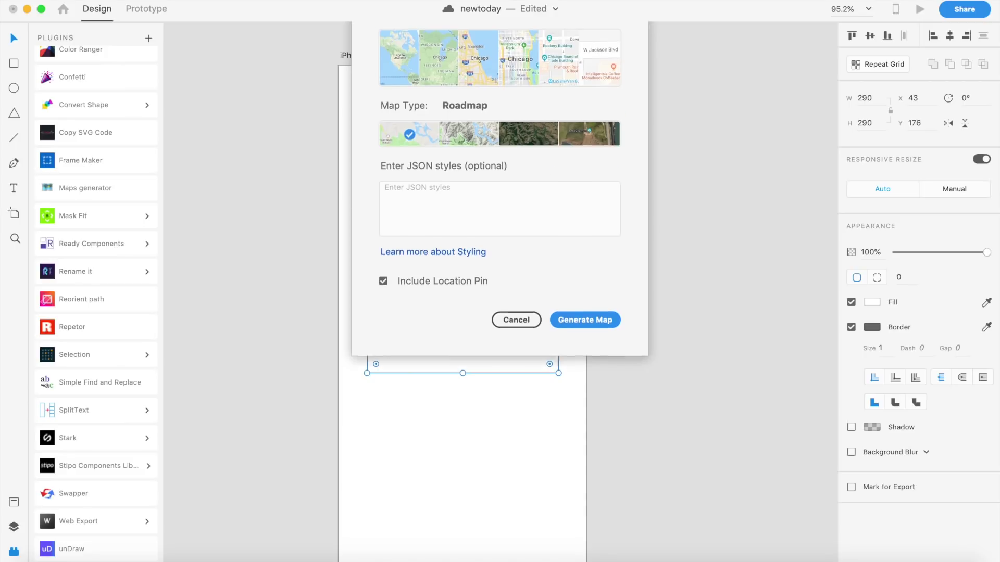
{"action": "left_click", "coordinate": [571, 165]}
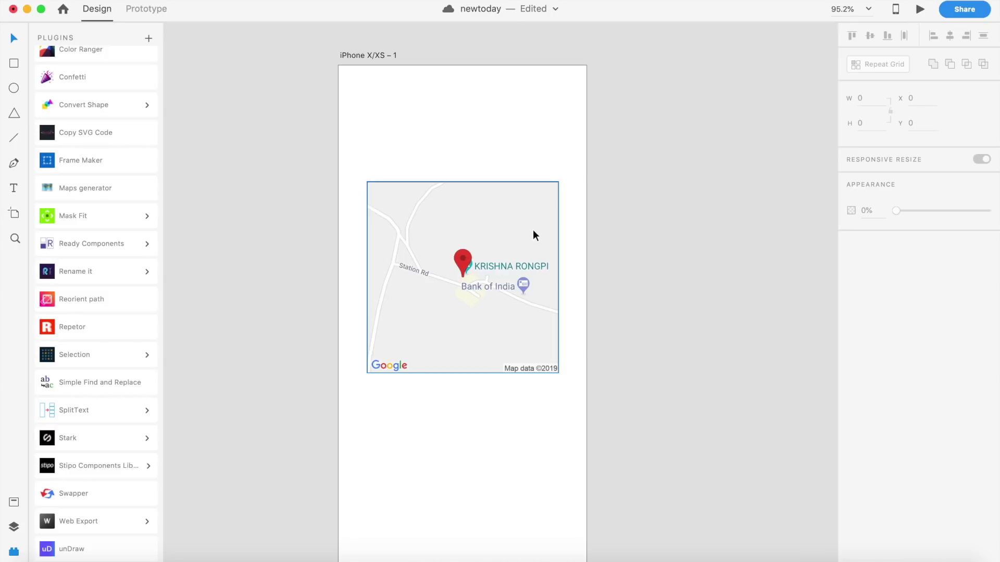
Save the document, then select the map and reopen Maps generator for it.
{"action": "key", "text": "super+s"}
{"action": "left_click", "coordinate": [467, 250]}
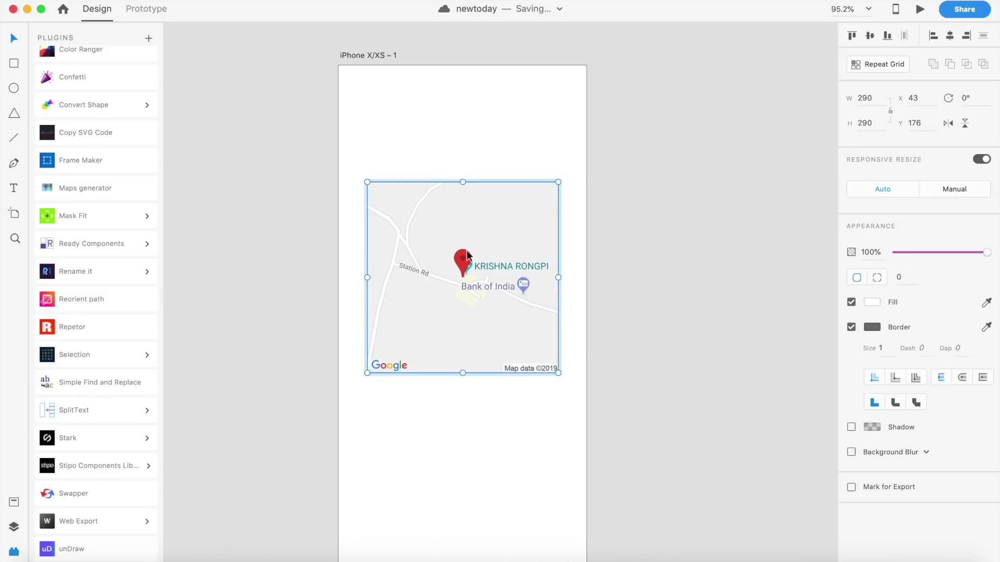
{"action": "left_click_drag", "start_coordinate": [498, 264], "coordinate": [518, 270]}
{"action": "key", "text": "super+z"}
{"action": "left_click", "coordinate": [631, 276]}
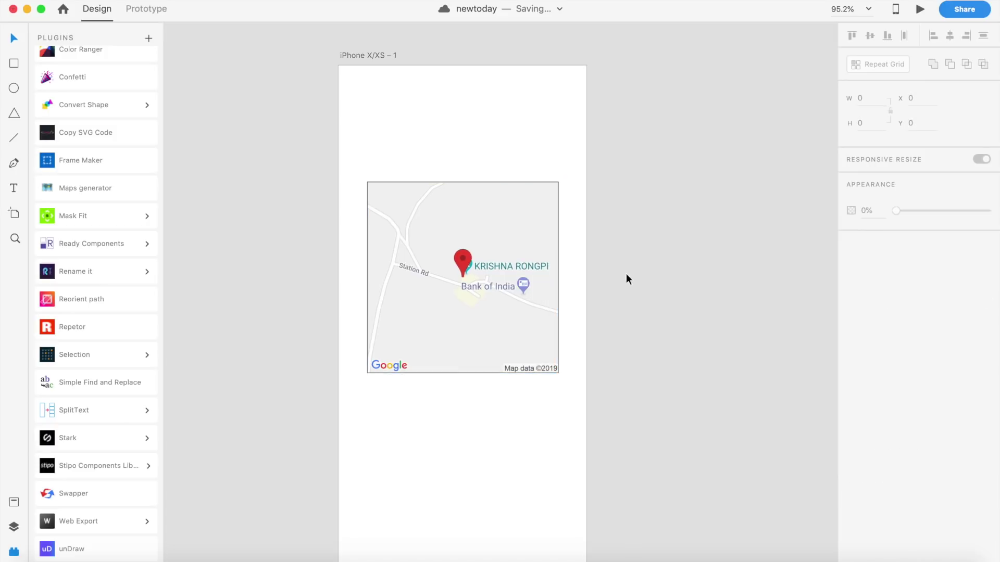
{"action": "left_click", "coordinate": [445, 293]}
{"action": "left_click", "coordinate": [86, 185]}
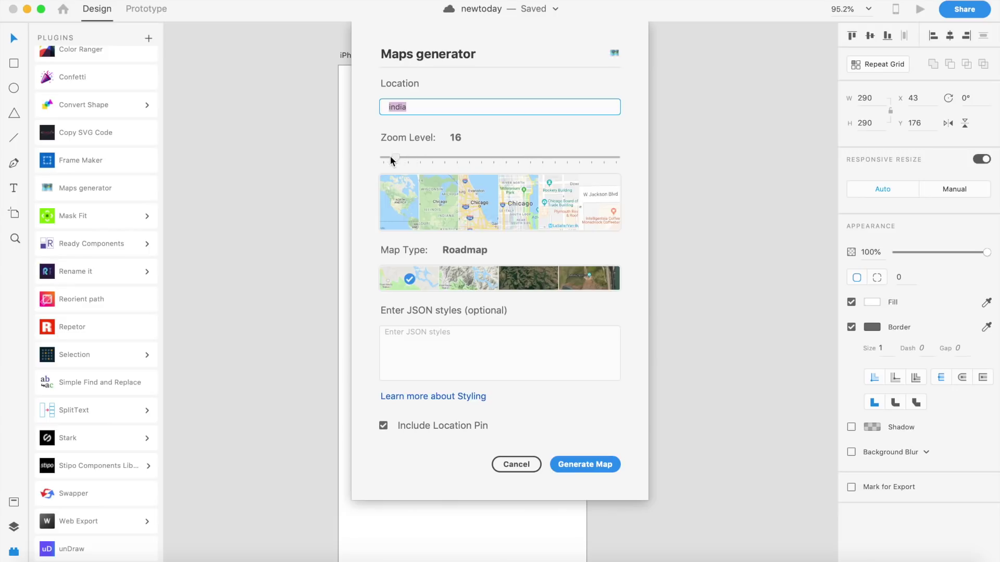
Set the map zoom level to 2.
{"action": "left_click_drag", "start_coordinate": [390, 158], "coordinate": [384, 158]}
{"action": "left_click", "coordinate": [511, 214]}
{"action": "left_click", "coordinate": [440, 209]}
{"action": "left_click", "coordinate": [406, 207]}
Choose the Satellite map type and generate the map without a location pin.
{"action": "left_click", "coordinate": [597, 283]}
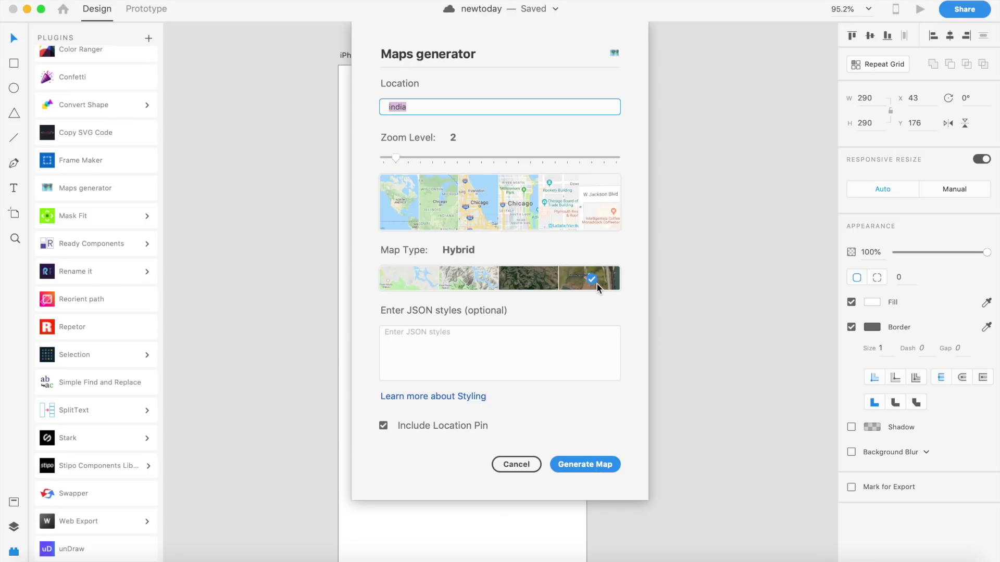
{"action": "left_click", "coordinate": [530, 284]}
{"action": "left_click", "coordinate": [466, 280]}
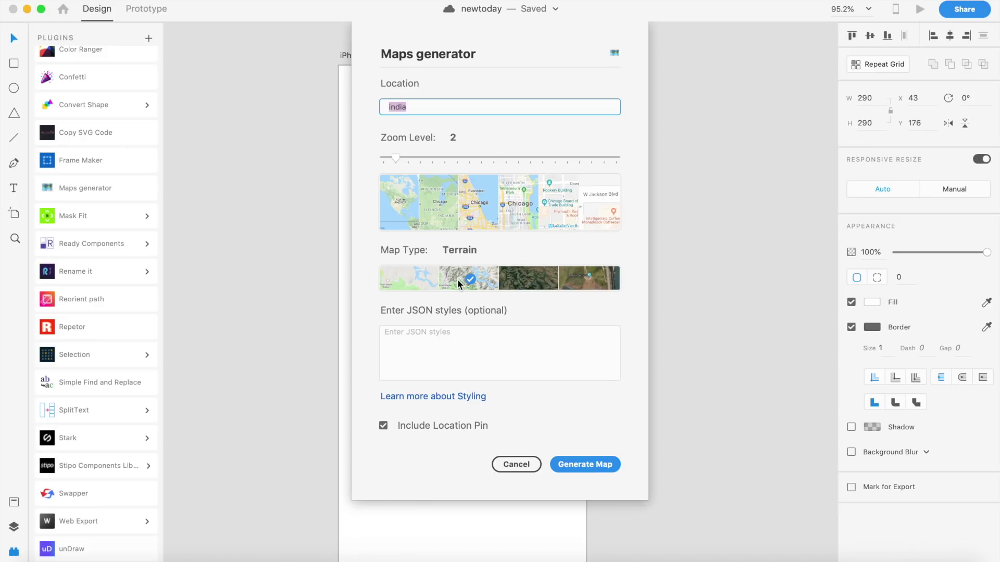
{"action": "left_click", "coordinate": [532, 284]}
{"action": "left_click", "coordinate": [473, 345]}
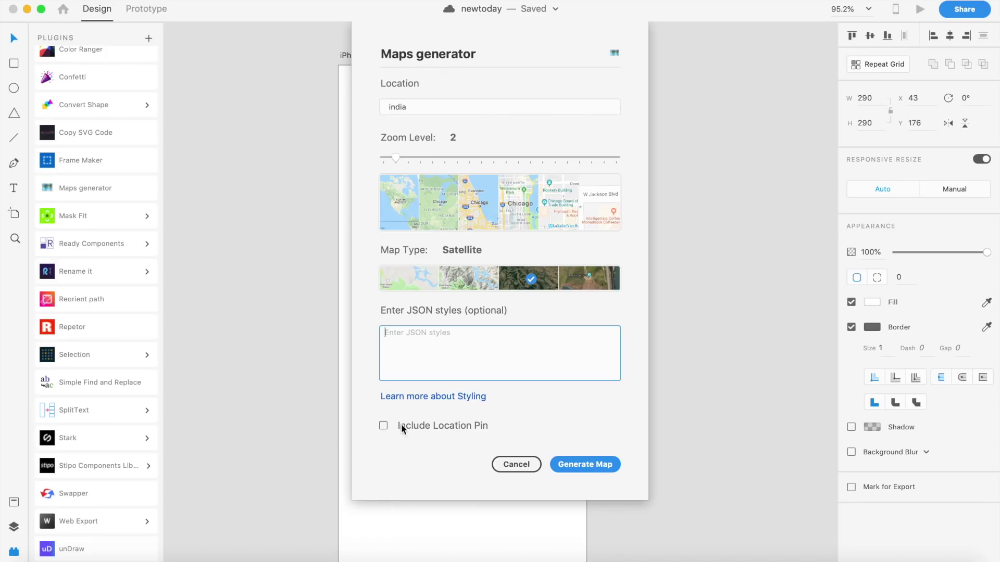
{"action": "left_click", "coordinate": [590, 466]}
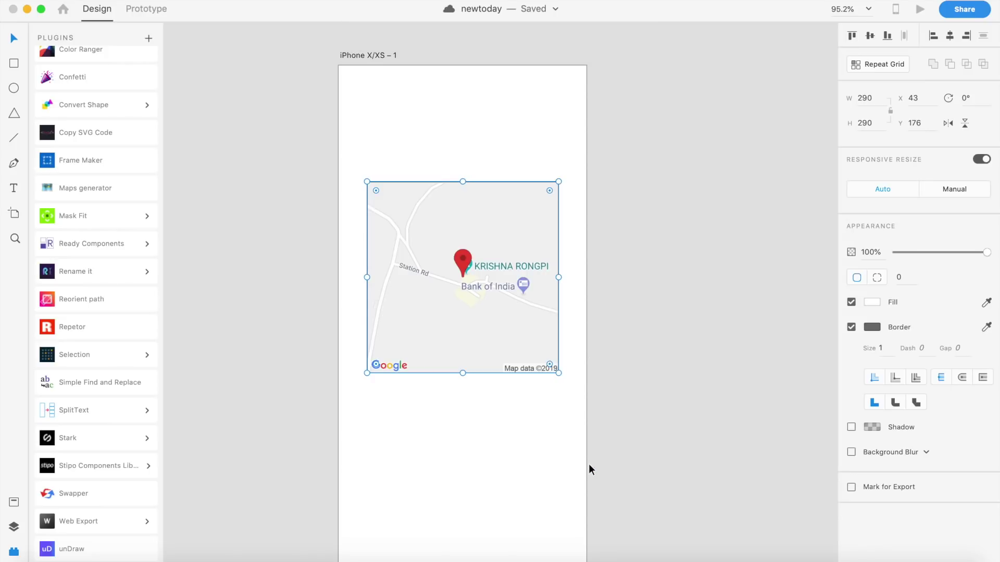
Delete the generated satellite map of india and select the blank iPhone artboard.
{"action": "left_click", "coordinate": [579, 430]}
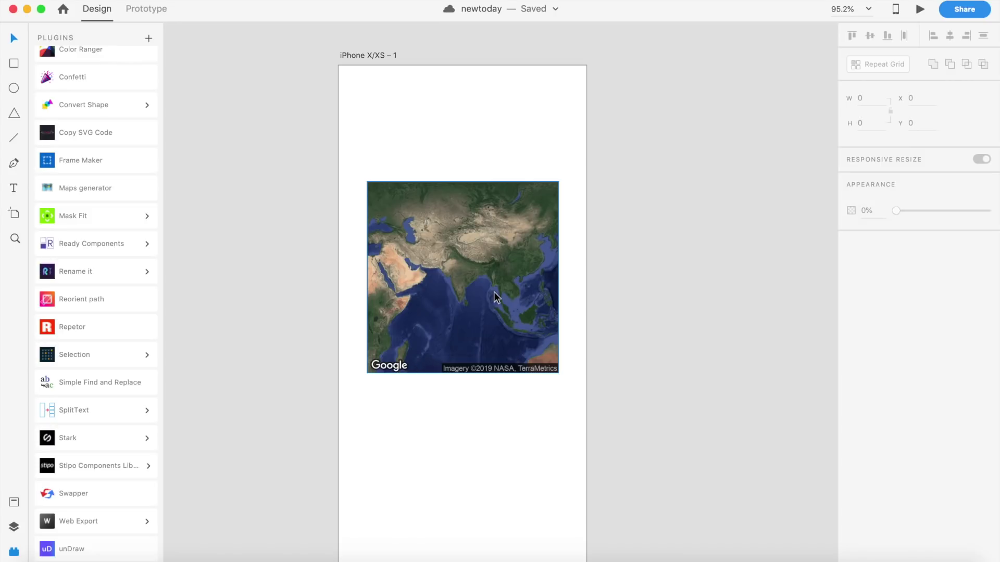
{"action": "left_click", "coordinate": [478, 301]}
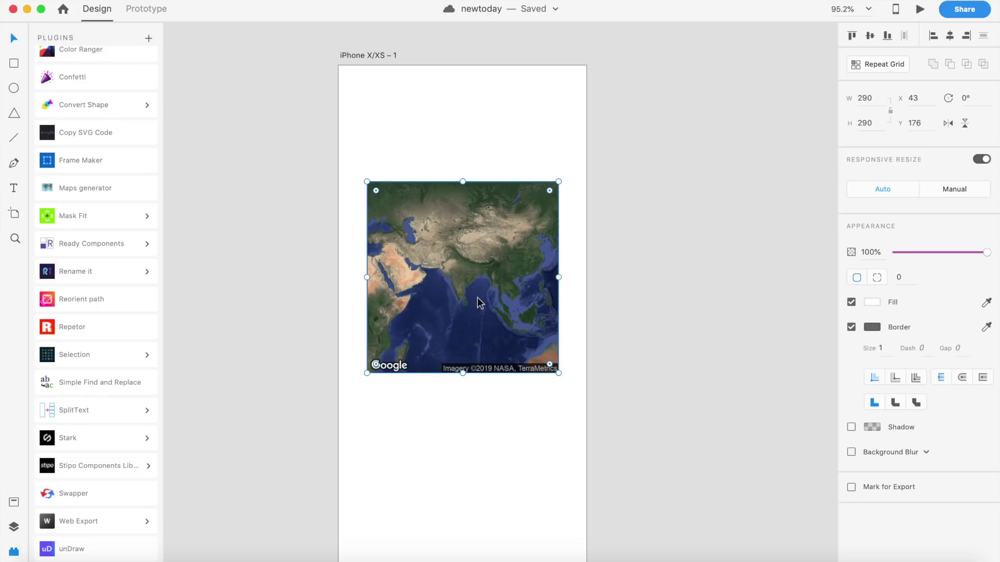
{"action": "left_click_drag", "start_coordinate": [560, 374], "coordinate": [592, 389]}
{"action": "left_click", "coordinate": [593, 433]}
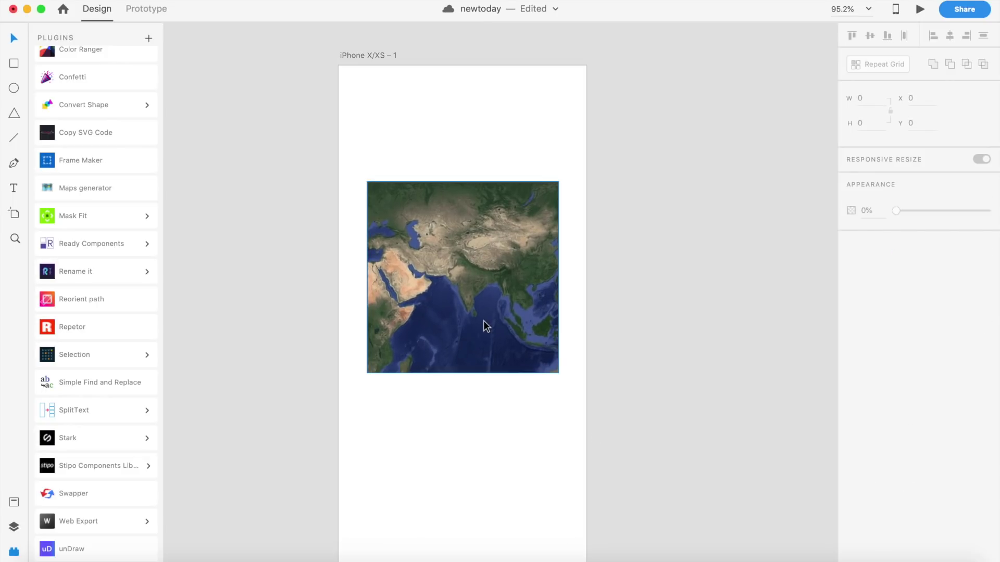
{"action": "left_click", "coordinate": [517, 299]}
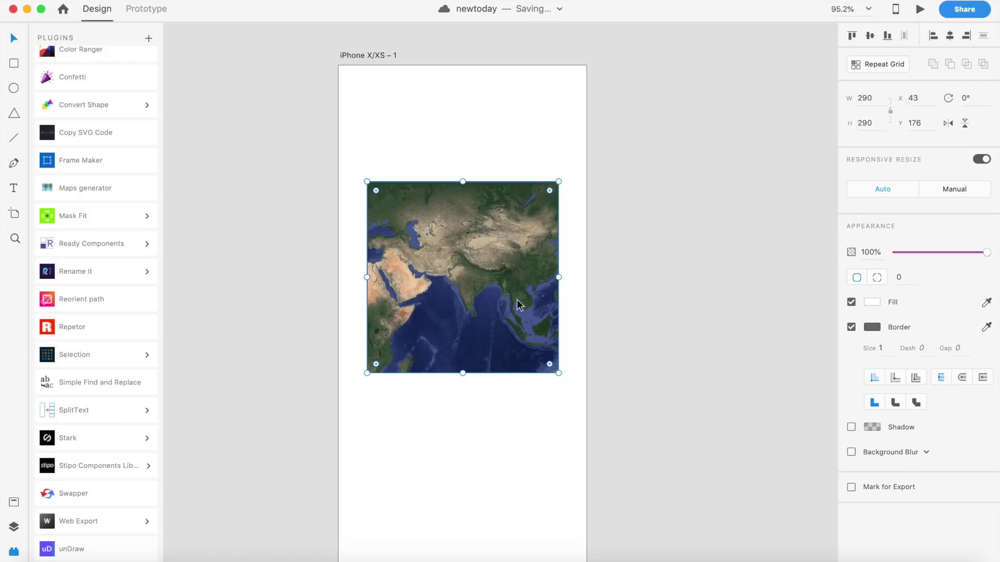
{"action": "key", "text": "Delete"}
{"action": "left_click", "coordinate": [435, 281]}
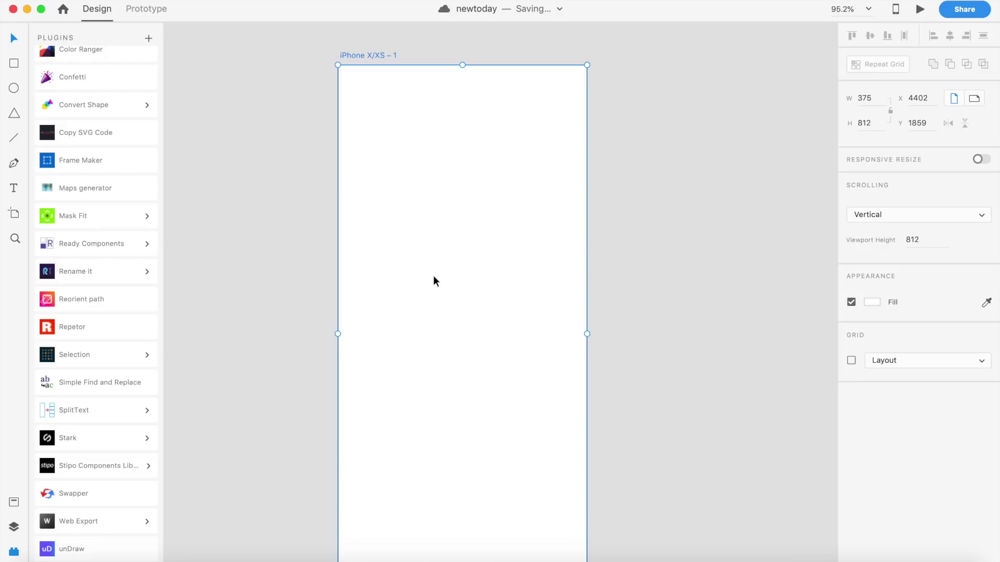
Draw an area text box on the artboard containing the text 'Lore'.
{"action": "key", "text": "t"}
{"action": "left_click_drag", "start_coordinate": [377, 180], "coordinate": [546, 410]}
{"action": "key", "text": "Escape"}
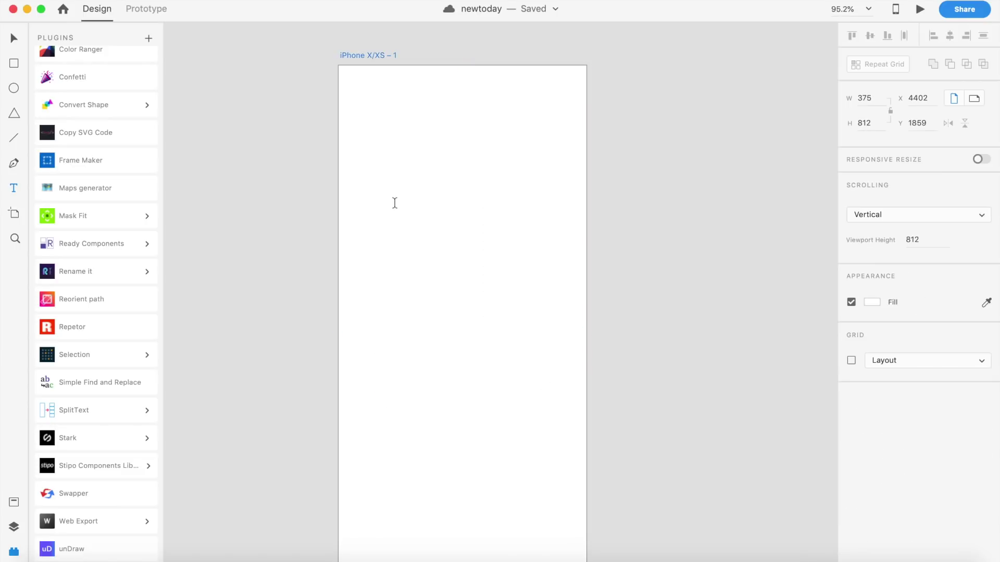
{"action": "left_click_drag", "start_coordinate": [394, 206], "coordinate": [552, 394]}
{"action": "type", "text": "Lore"}
{"action": "key", "text": "Escape"}
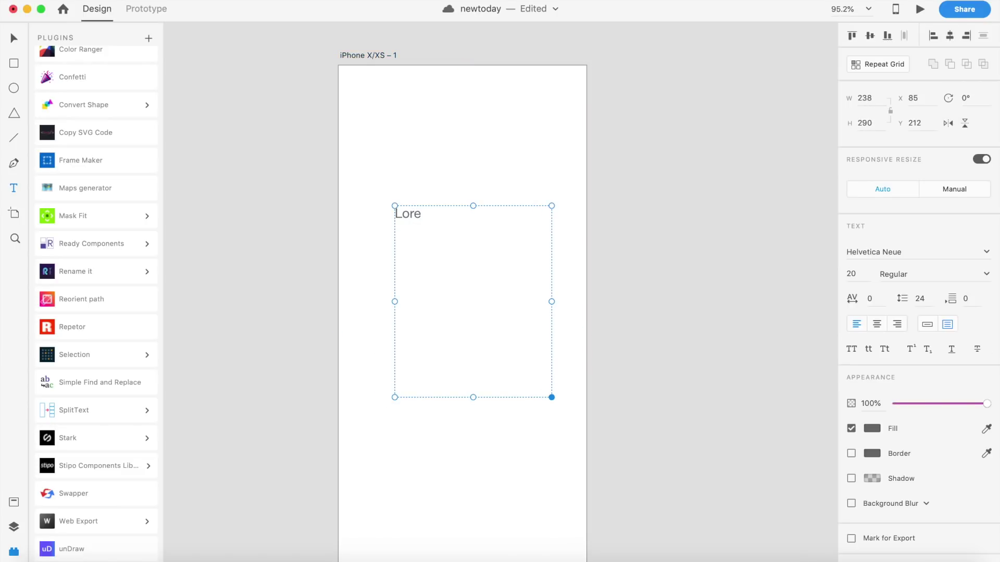
Select the Lore text box and install the Lorem Ipsum plugin.
{"action": "left_click", "coordinate": [401, 182]}
{"action": "left_click", "coordinate": [411, 215]}
{"action": "key", "text": "Escape"}
{"action": "key", "text": "v"}
{"action": "left_click", "coordinate": [411, 214]}
{"action": "scroll", "coordinate": [67, 249], "scroll_direction": "up", "scroll_amount": 5}
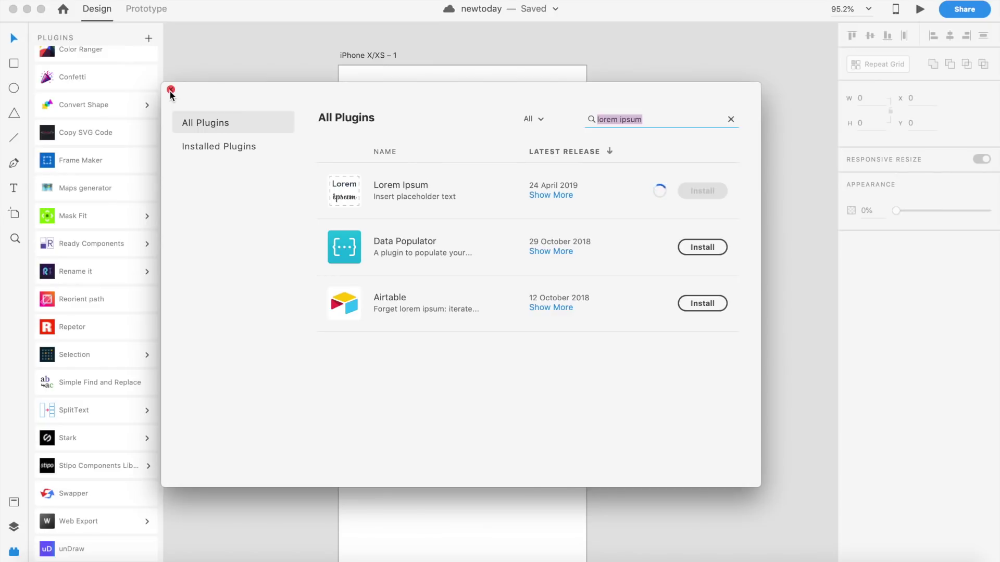
{"action": "key", "text": "Escape"}
Fill the Lore text box with Lorem Ipsum placeholder text, accepting the plugin's privacy policy.
{"action": "left_click", "coordinate": [415, 214]}
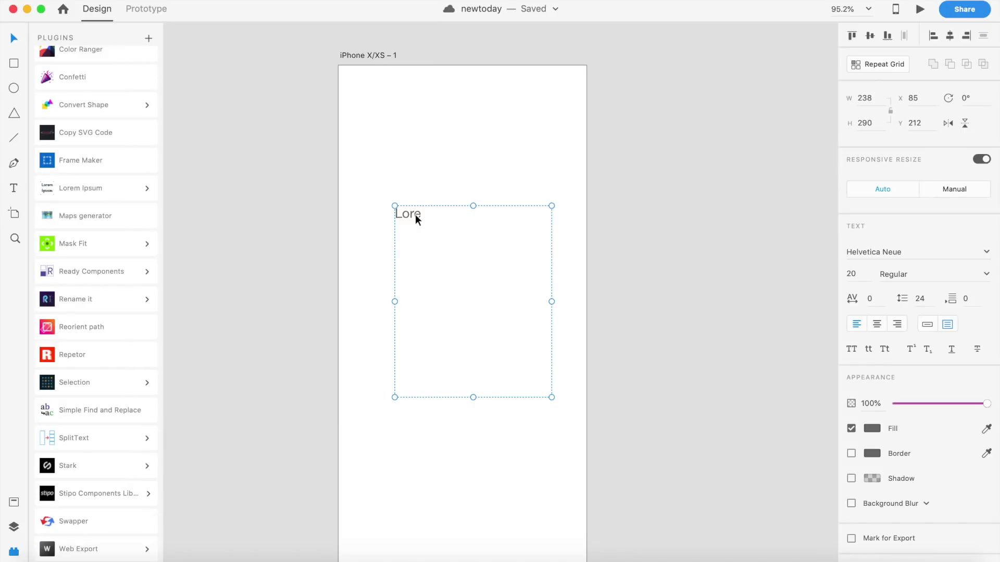
{"action": "left_click", "coordinate": [135, 188]}
{"action": "left_click", "coordinate": [123, 210]}
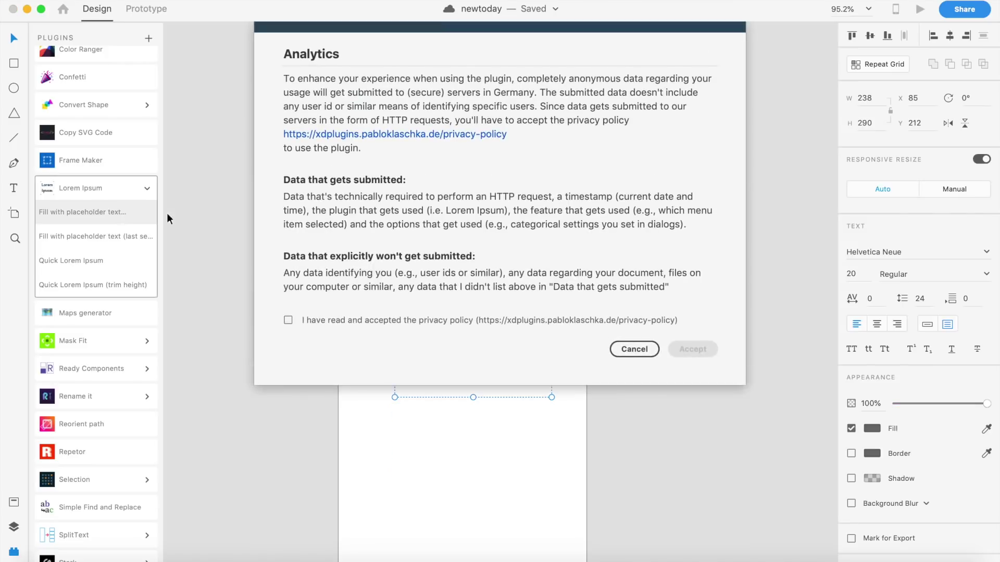
{"action": "left_click", "coordinate": [597, 320]}
{"action": "left_click", "coordinate": [690, 349]}
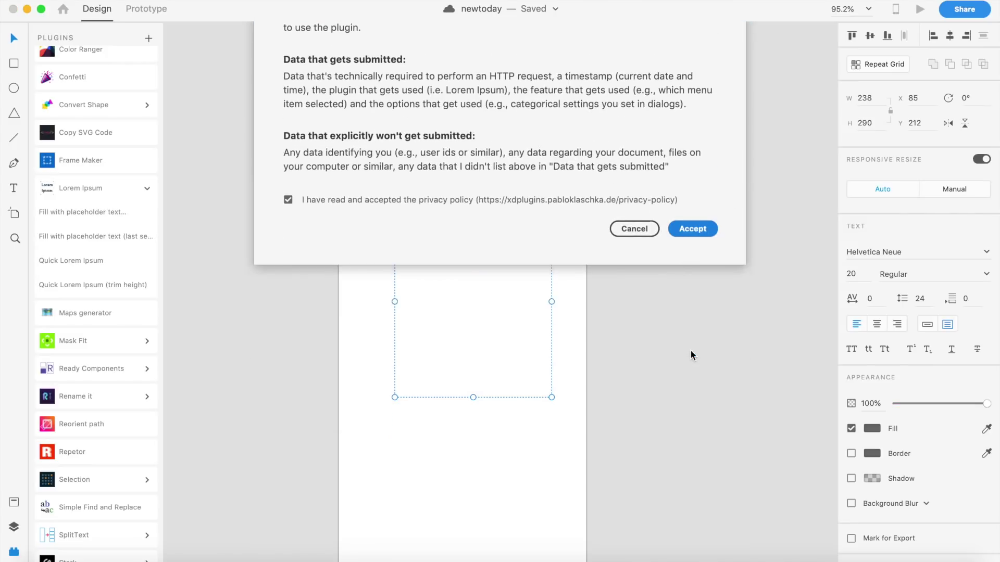
{"action": "left_click", "coordinate": [586, 219]}
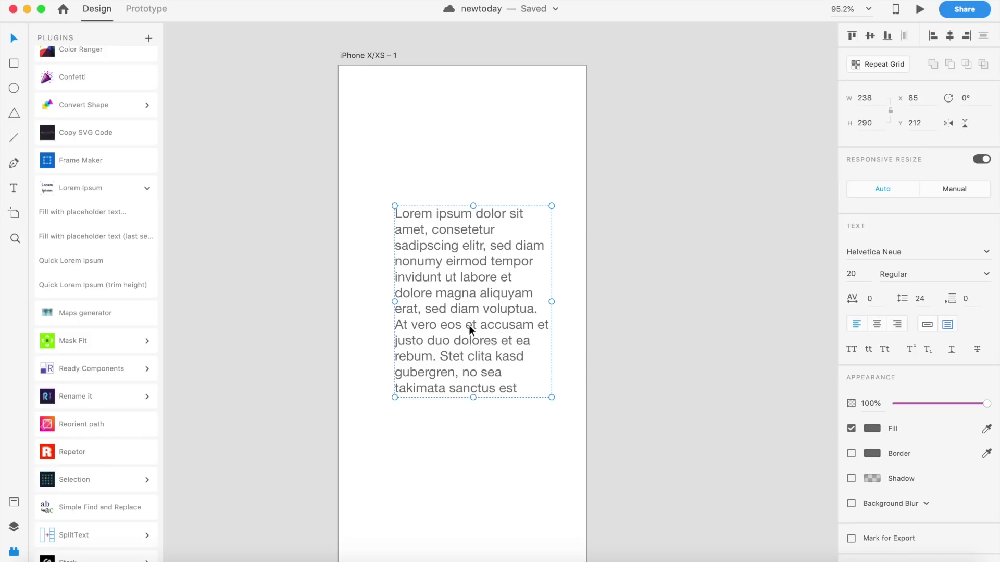
{"action": "left_click", "coordinate": [150, 193]}
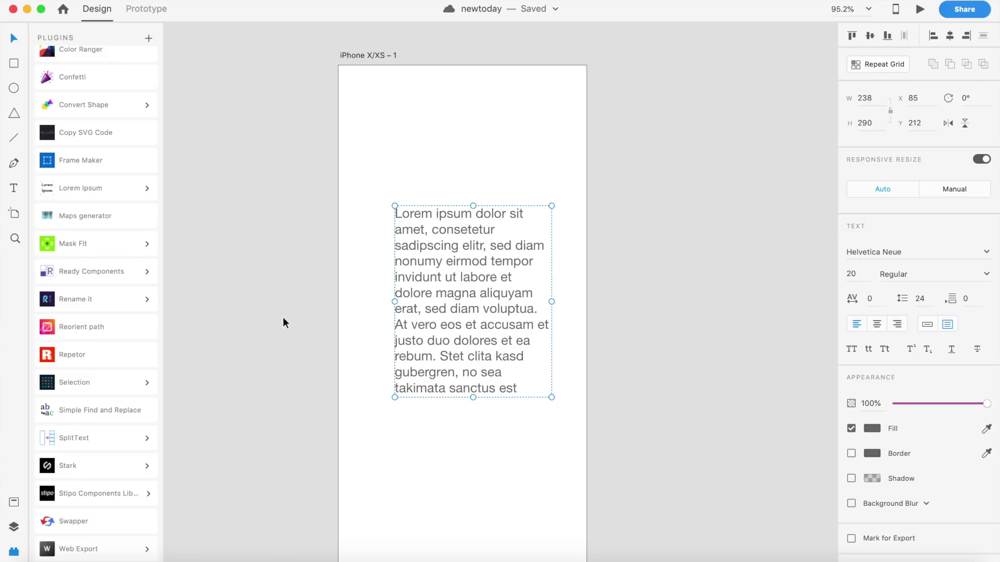
Split the placeholder paragraph into pieces at each comma with SplitText.
{"action": "left_click", "coordinate": [147, 438]}
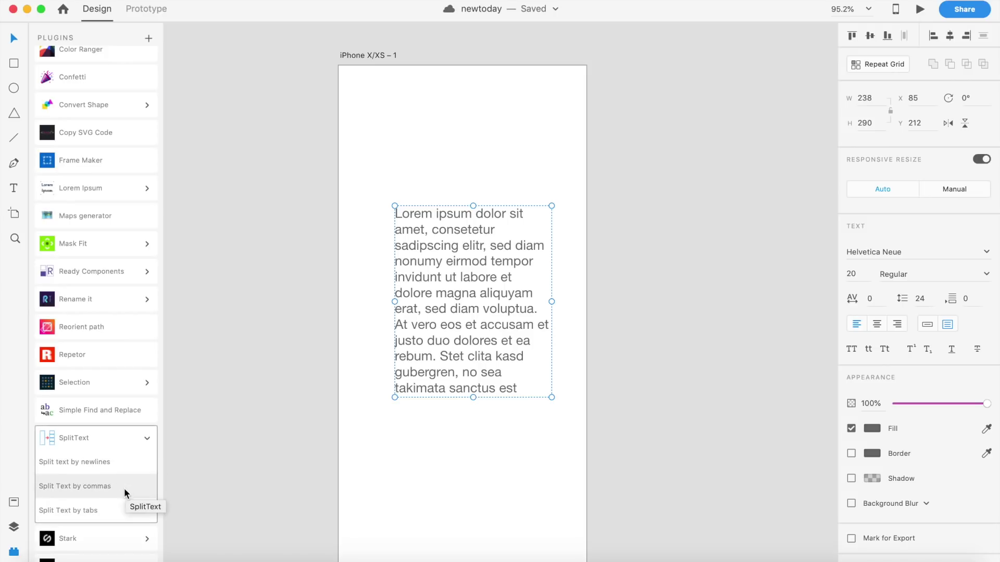
{"action": "double_click", "coordinate": [510, 276]}
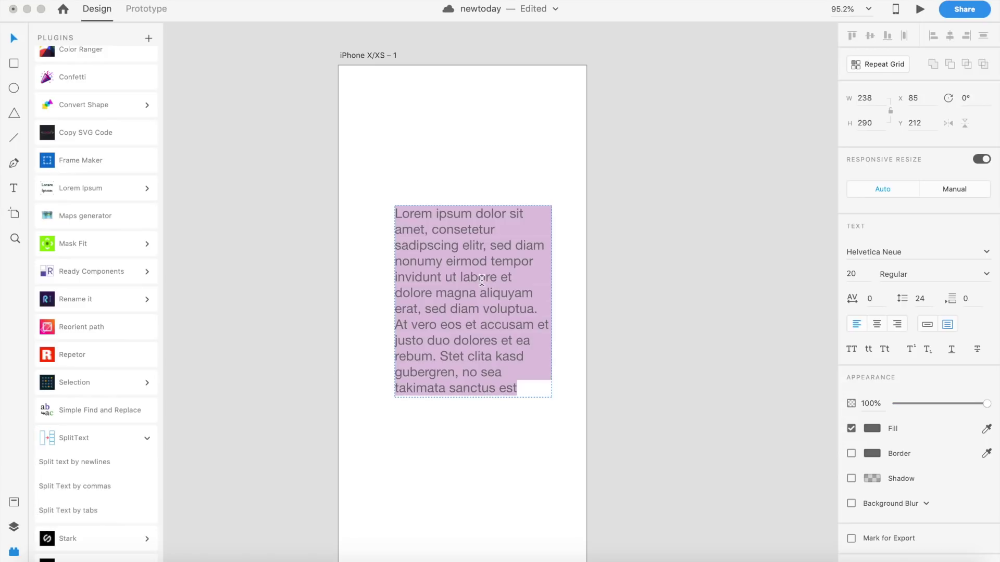
{"action": "left_click", "coordinate": [482, 280]}
{"action": "key", "text": "Escape"}
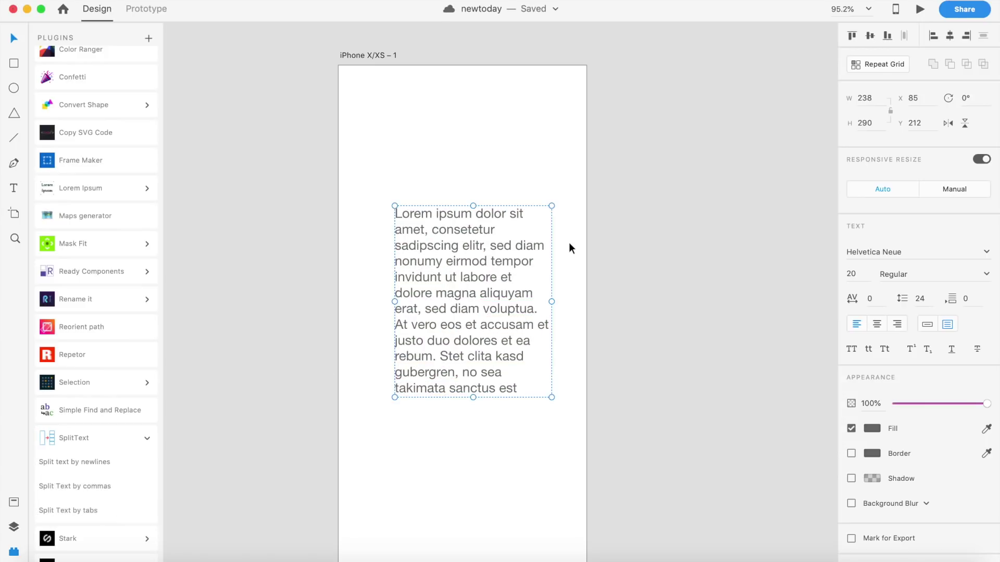
{"action": "left_click", "coordinate": [111, 486]}
Spread the split text pieces apart across the artboard.
{"action": "left_click", "coordinate": [458, 405]}
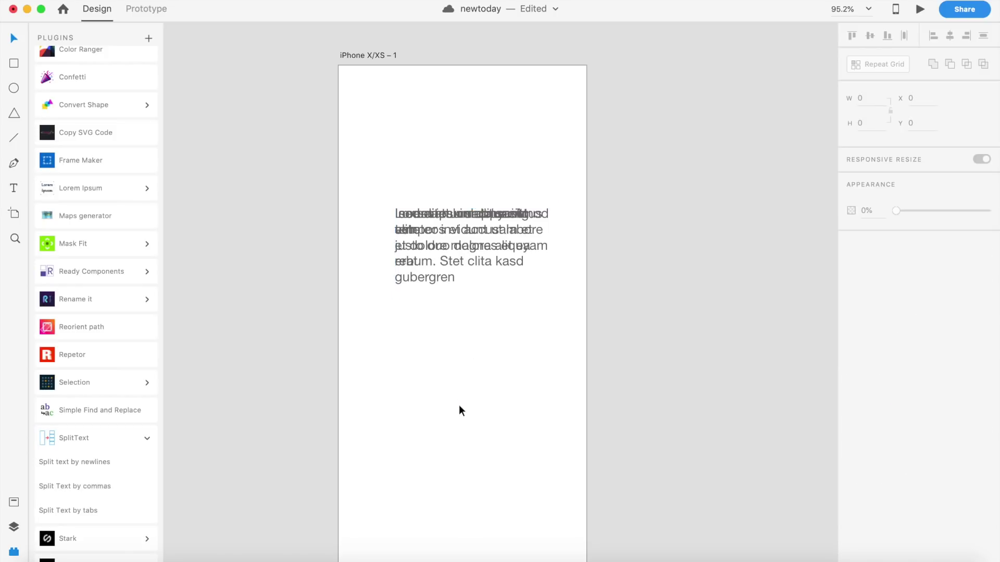
{"action": "left_click_drag", "start_coordinate": [467, 263], "coordinate": [468, 433]}
{"action": "double_click", "coordinate": [470, 310]}
{"action": "key", "text": "Escape"}
{"action": "double_click", "coordinate": [463, 329]}
{"action": "left_click_drag", "start_coordinate": [463, 329], "coordinate": [549, 489]}
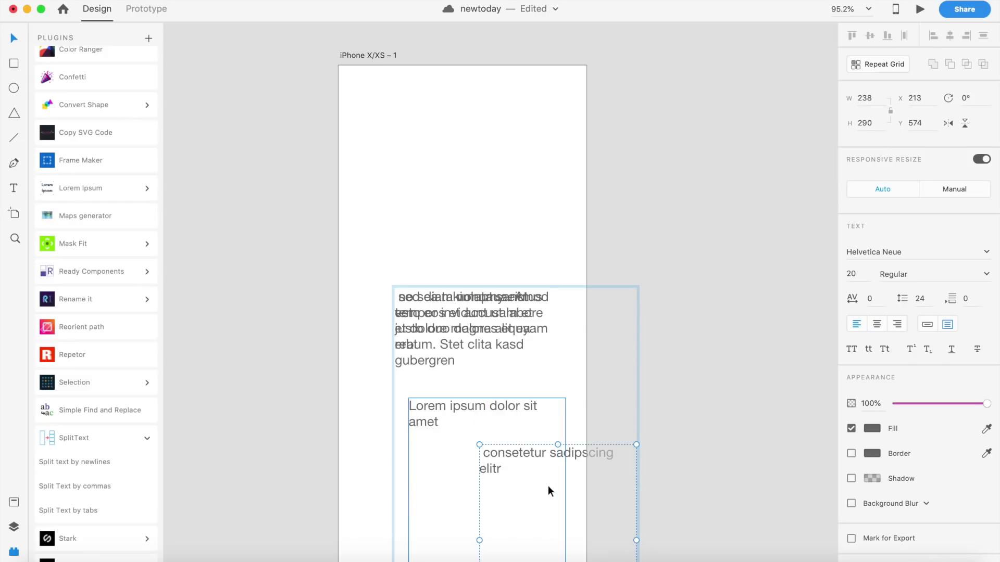
{"action": "left_click_drag", "start_coordinate": [497, 339], "coordinate": [539, 534]}
{"action": "scroll", "coordinate": [538, 533], "scroll_direction": "down", "scroll_amount": 2}
{"action": "left_click_drag", "start_coordinate": [449, 290], "coordinate": [574, 319]}
Select the whole split text group and delete it.
{"action": "left_click", "coordinate": [710, 199]}
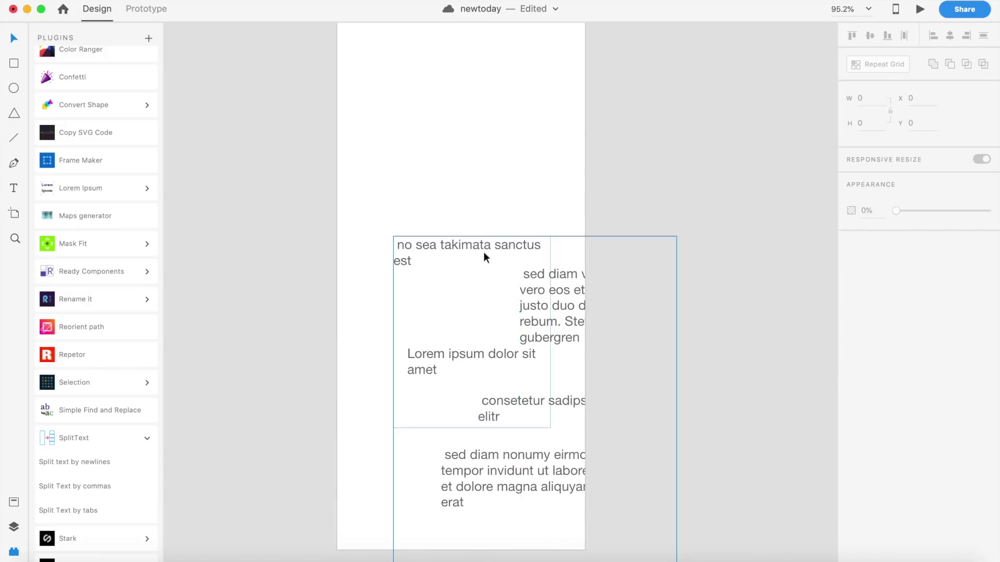
{"action": "left_click", "coordinate": [488, 248]}
{"action": "key", "text": "Delete"}
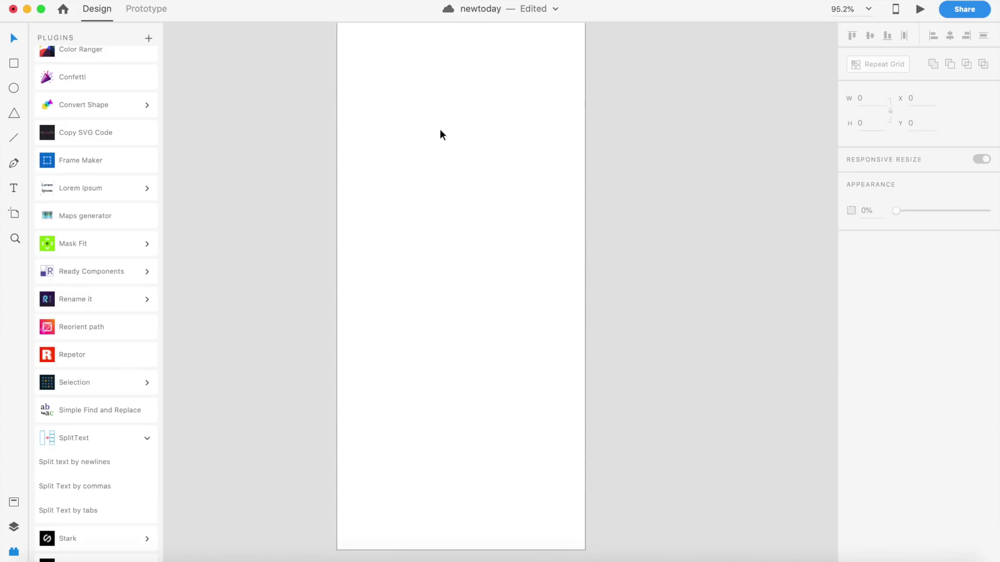
Undo and redo the text deletion, then collapse the SplitText plugin's split options.
{"action": "key", "text": "super+z"}
{"action": "key", "text": "Delete"}
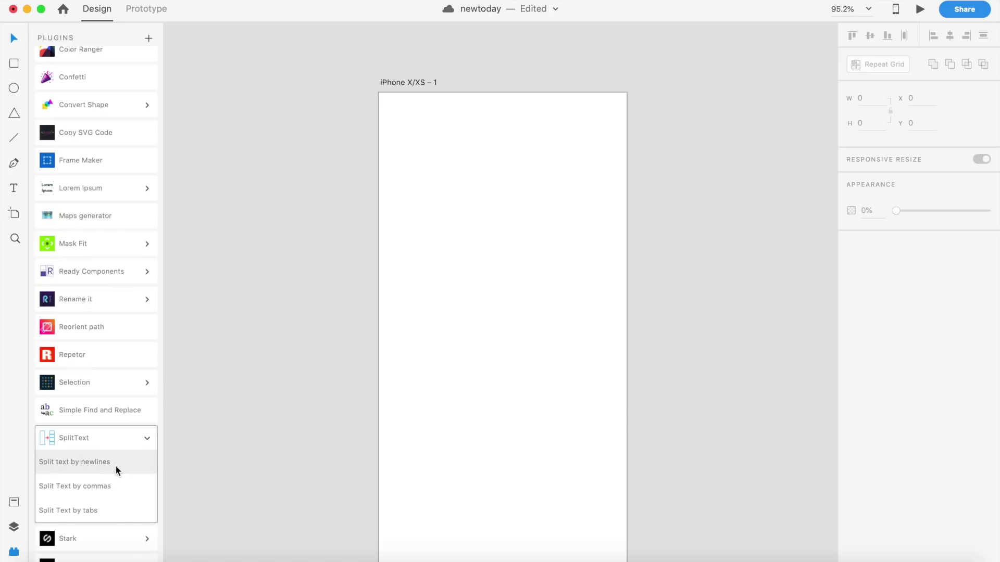
{"action": "left_click", "coordinate": [122, 507]}
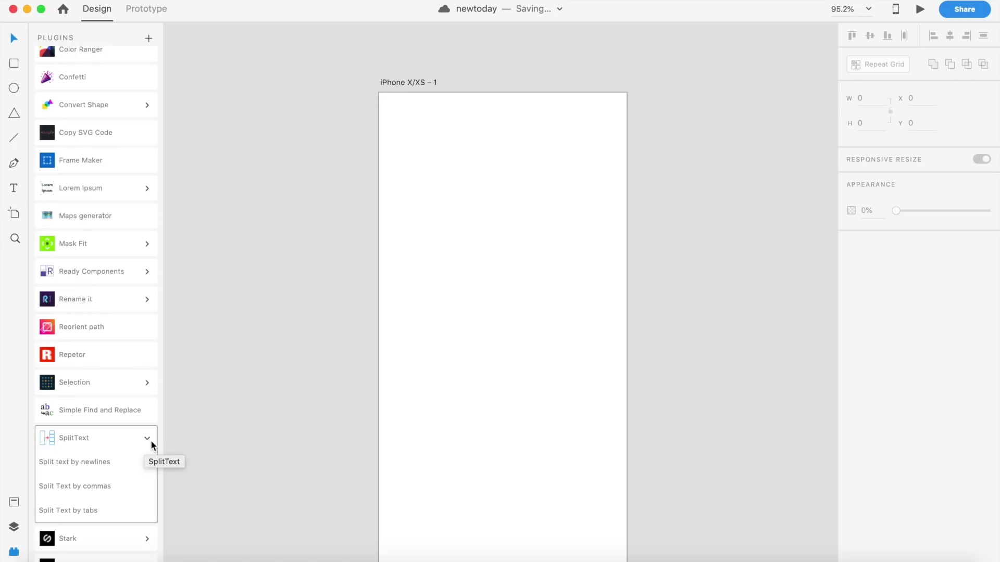
{"action": "left_click", "coordinate": [149, 440]}
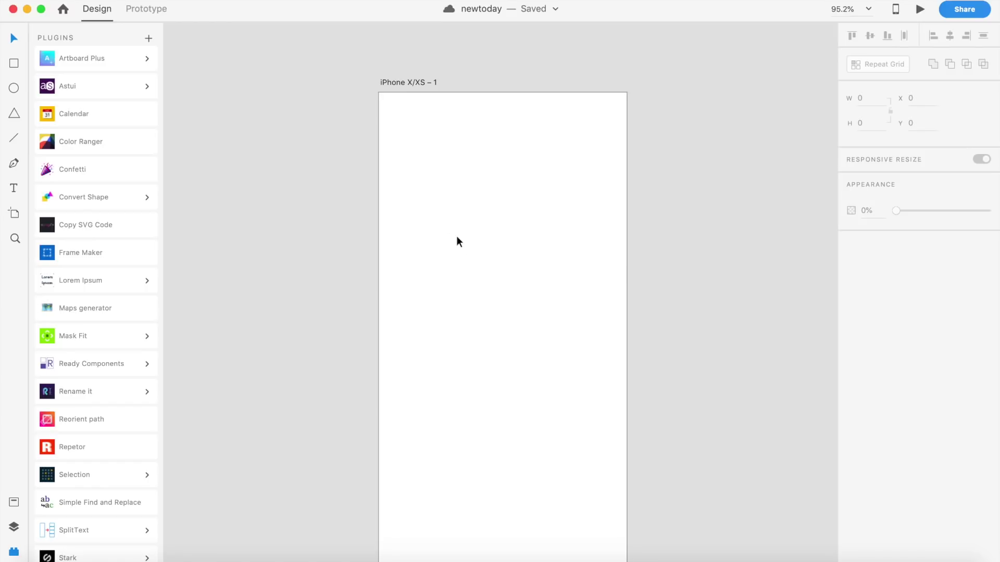
Draw a 151 × 151 square near the artboard centre and fill it red.
{"action": "key", "text": "r"}
{"action": "left_click_drag", "start_coordinate": [450, 245], "coordinate": [549, 344]}
{"action": "key", "text": "Escape"}
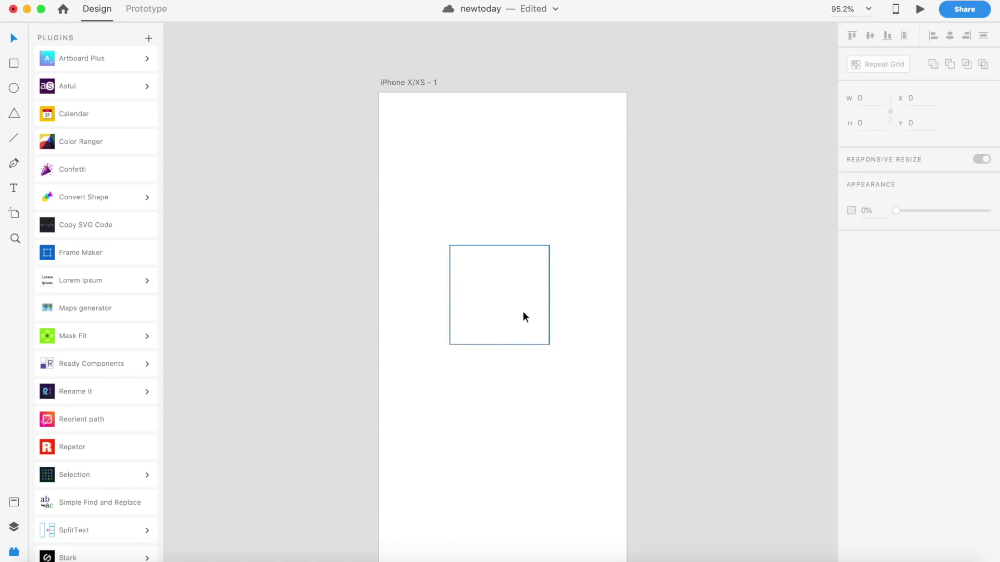
{"action": "left_click", "coordinate": [524, 313]}
{"action": "left_click", "coordinate": [870, 302]}
{"action": "left_click_drag", "start_coordinate": [789, 268], "coordinate": [790, 233]}
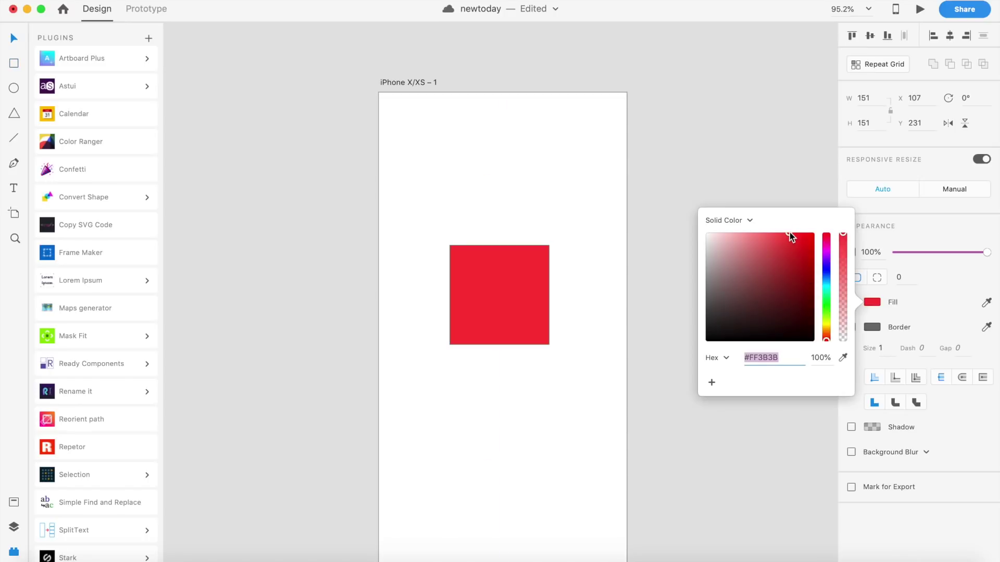
{"action": "left_click", "coordinate": [710, 85]}
Save the document and copy the red square's SVG code.
{"action": "left_click", "coordinate": [514, 299]}
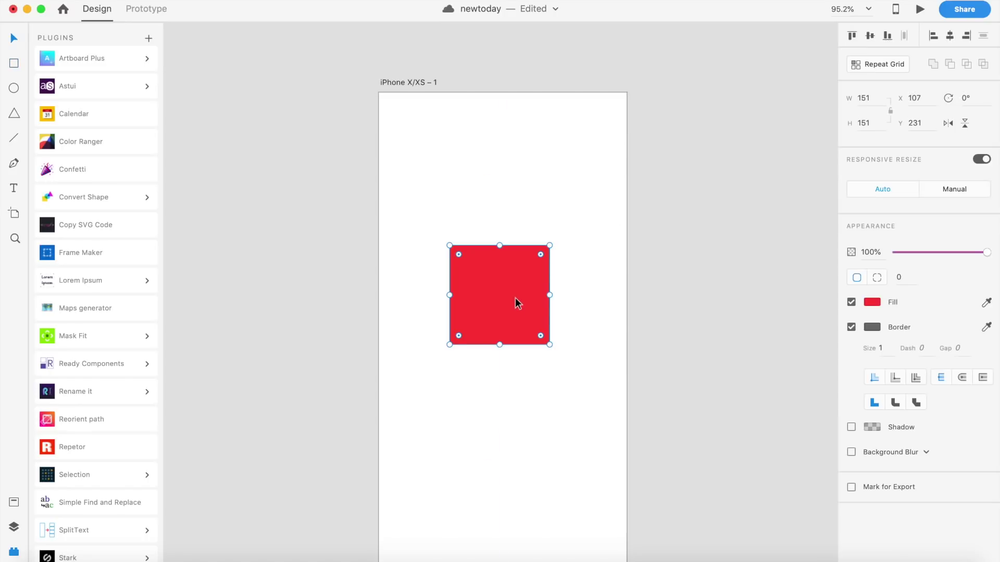
{"action": "left_click", "coordinate": [872, 303]}
{"action": "left_click", "coordinate": [698, 169]}
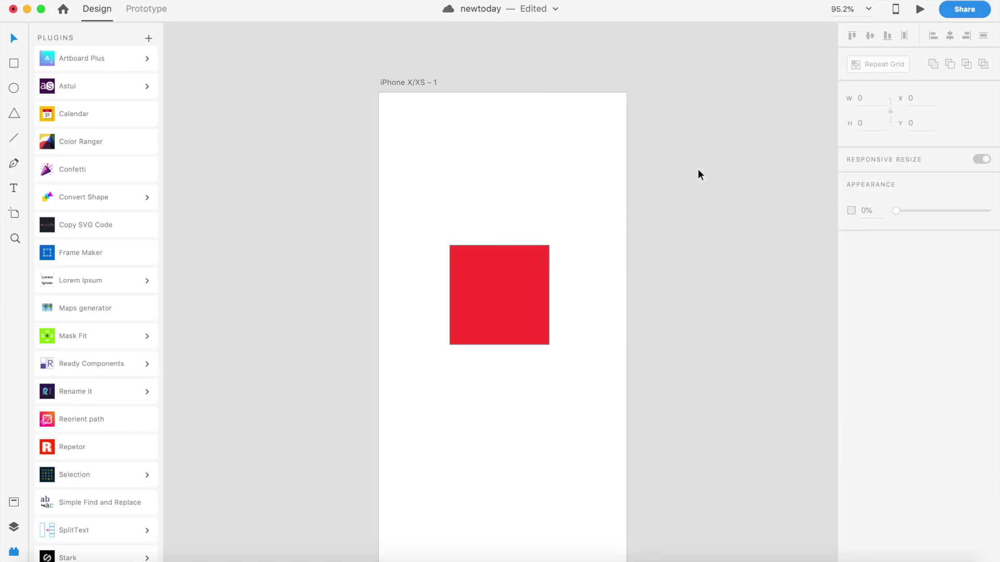
{"action": "left_click", "coordinate": [539, 268]}
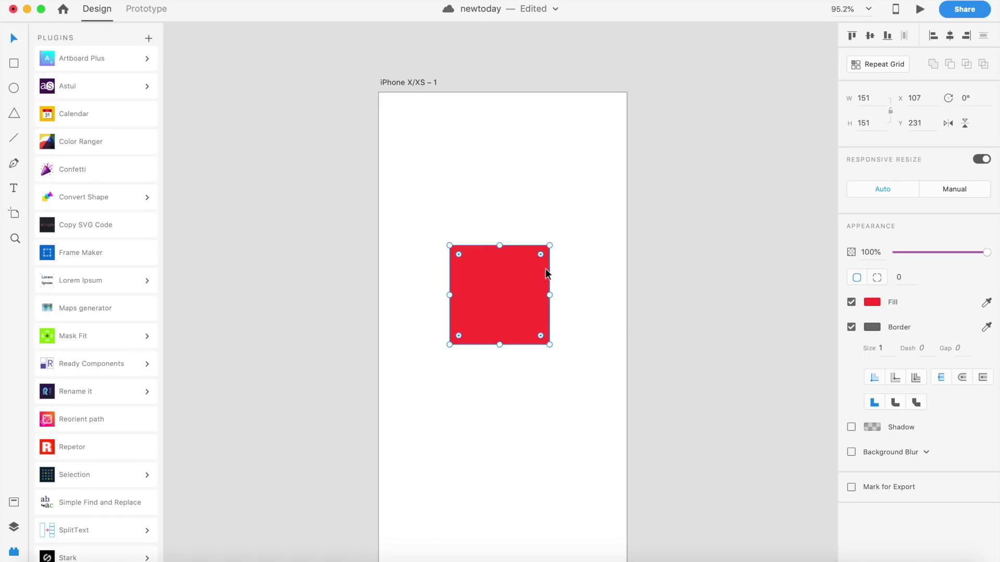
{"action": "key", "text": "super+s"}
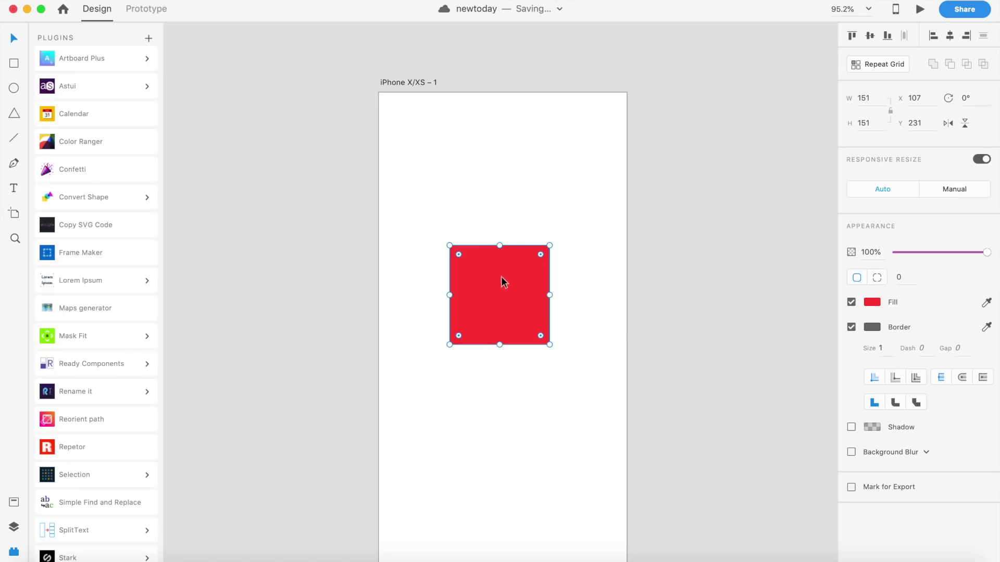
{"action": "left_click", "coordinate": [134, 233]}
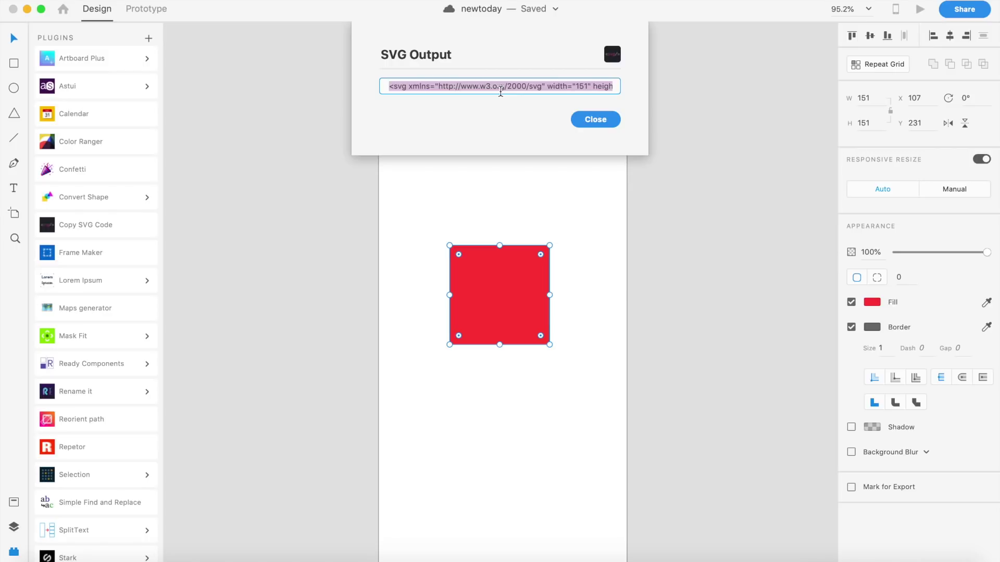
Close the SVG output window, select the red square and bring up the Alignment plugin's options.
{"action": "left_click", "coordinate": [601, 126]}
{"action": "scroll", "coordinate": [127, 214], "scroll_direction": "up", "scroll_amount": 2}
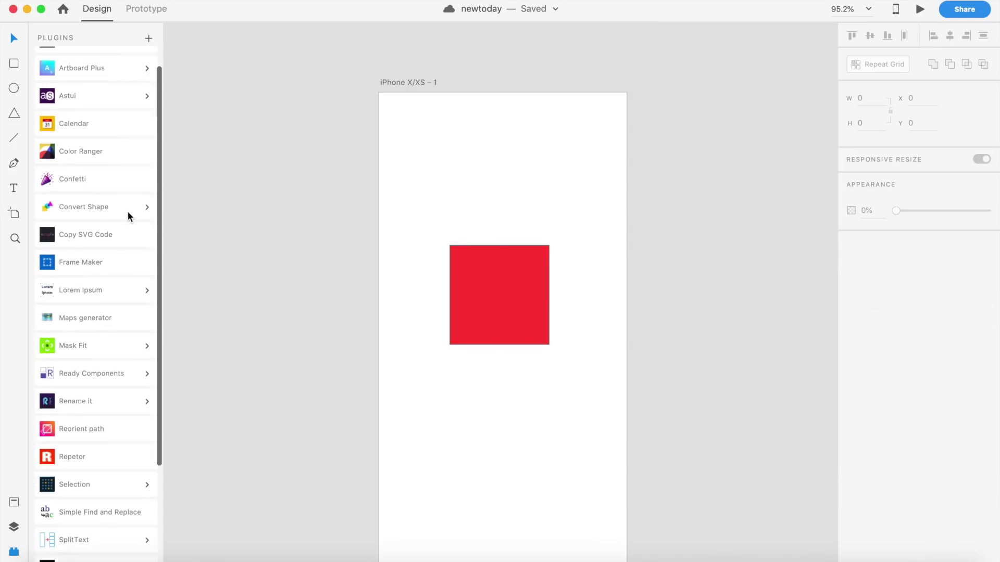
{"action": "left_click", "coordinate": [471, 266]}
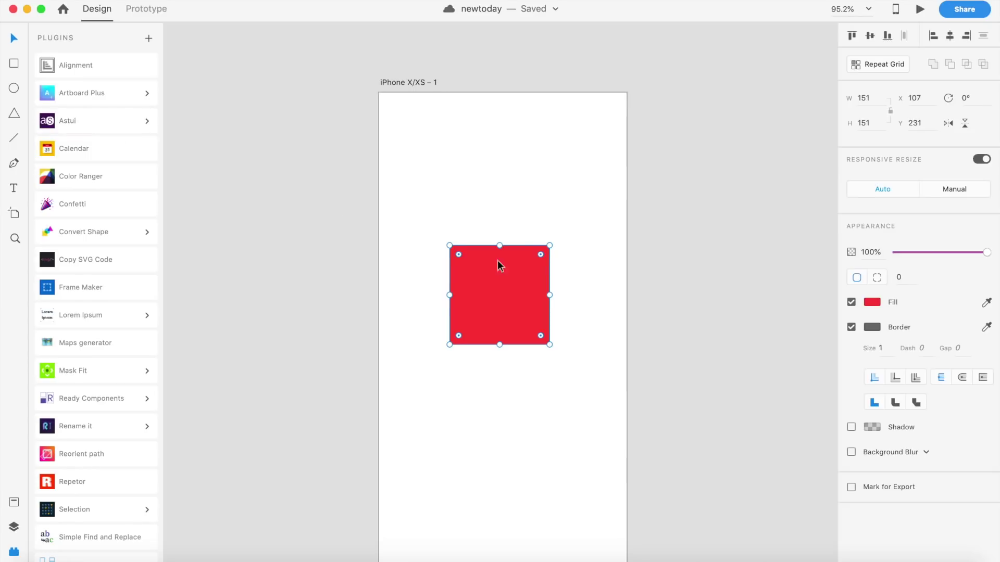
{"action": "left_click", "coordinate": [542, 230]}
{"action": "left_click", "coordinate": [508, 298]}
{"action": "left_click", "coordinate": [112, 78]}
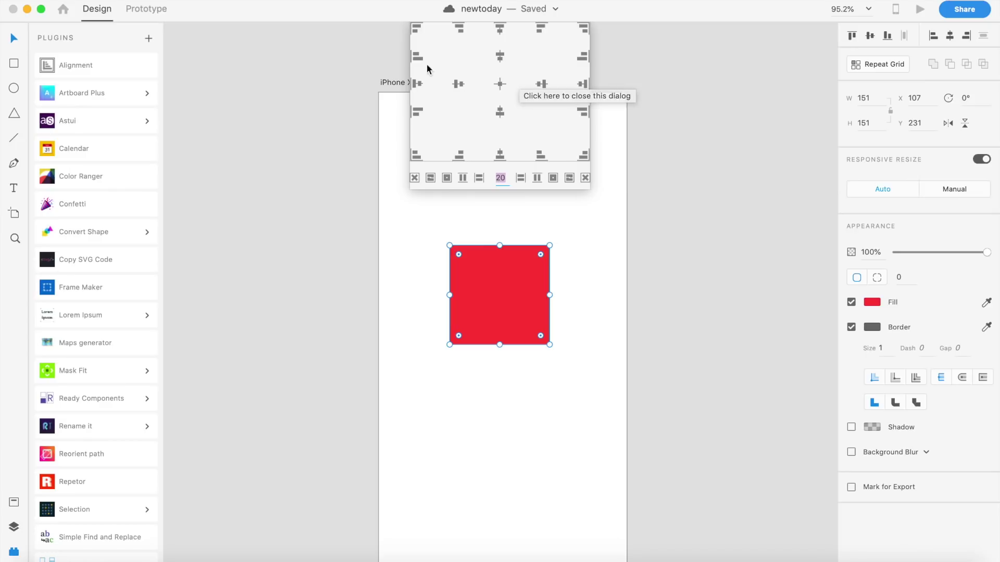
Preview the red square at vertical centre, left edge, right edge, bottom, top and artboard centre.
{"action": "left_click", "coordinate": [459, 87]}
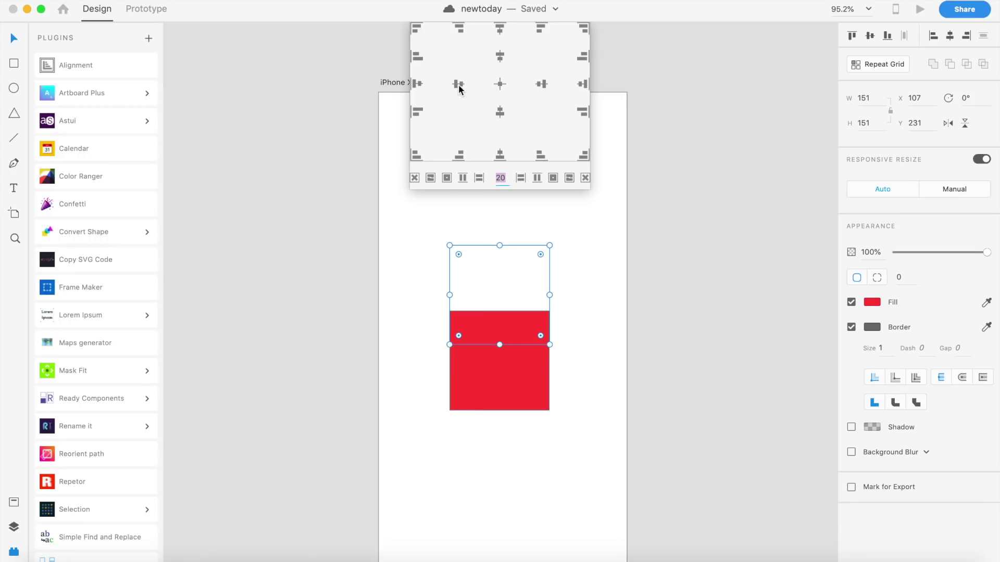
{"action": "left_click", "coordinate": [416, 85]}
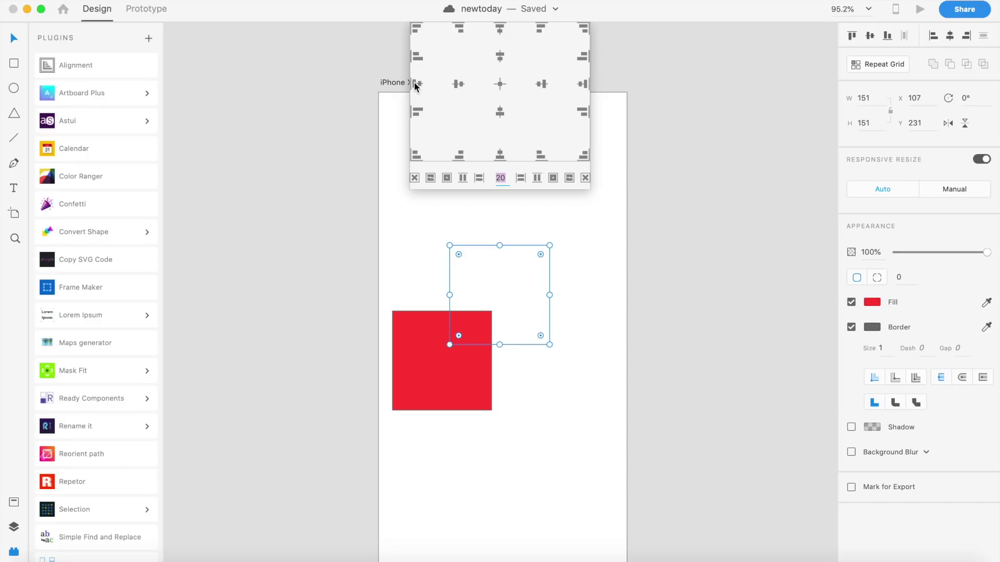
{"action": "left_click", "coordinate": [583, 84]}
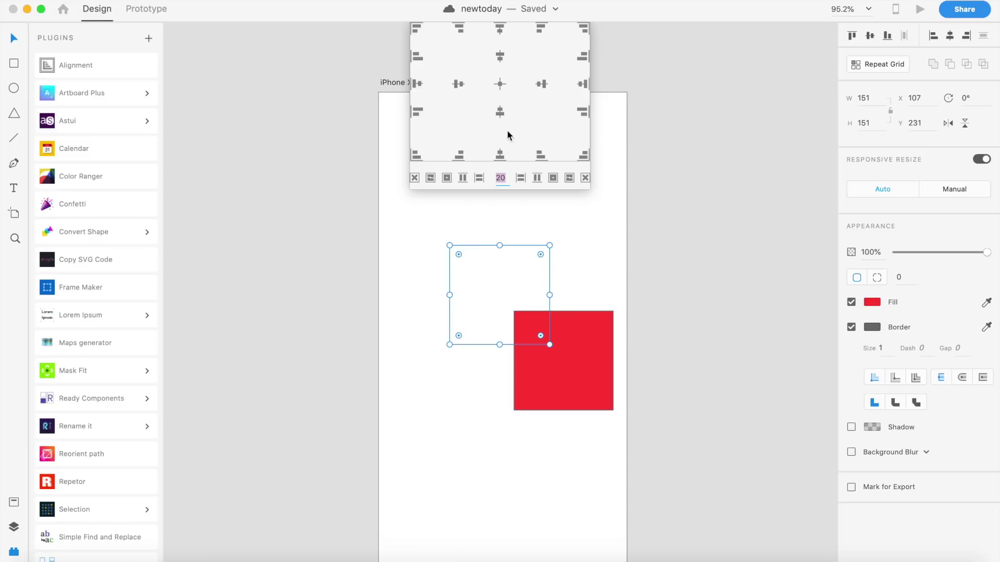
{"action": "left_click", "coordinate": [501, 153]}
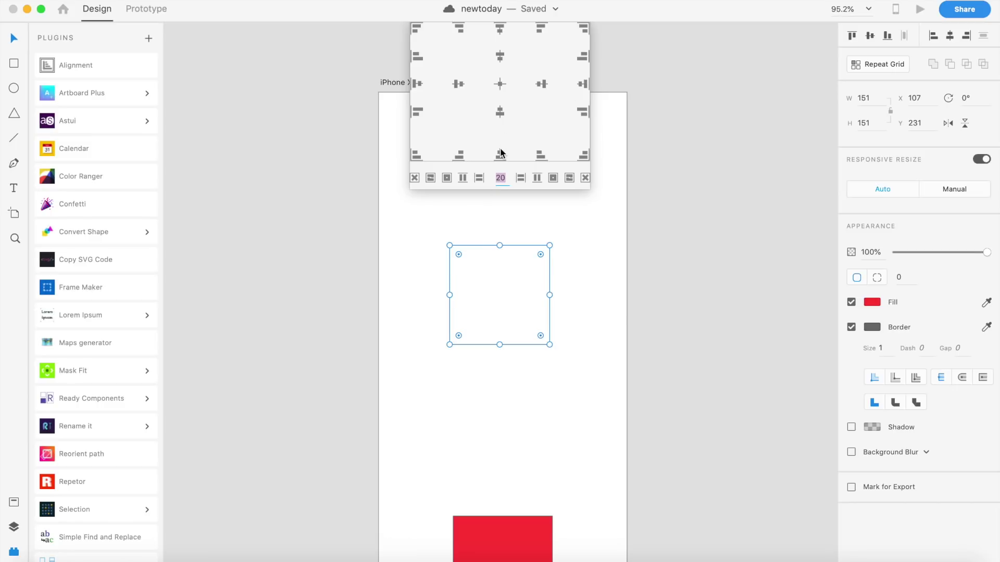
{"action": "left_click", "coordinate": [500, 30]}
{"action": "left_click", "coordinate": [501, 85]}
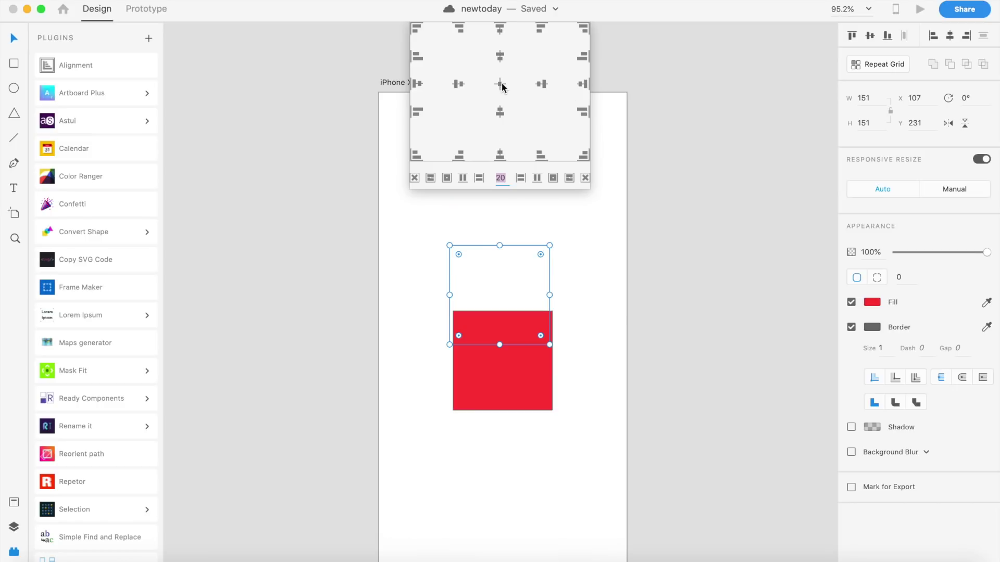
Try bottom, top, left and right placements, ending against the right edge at full artboard height.
{"action": "left_click", "coordinate": [498, 157]}
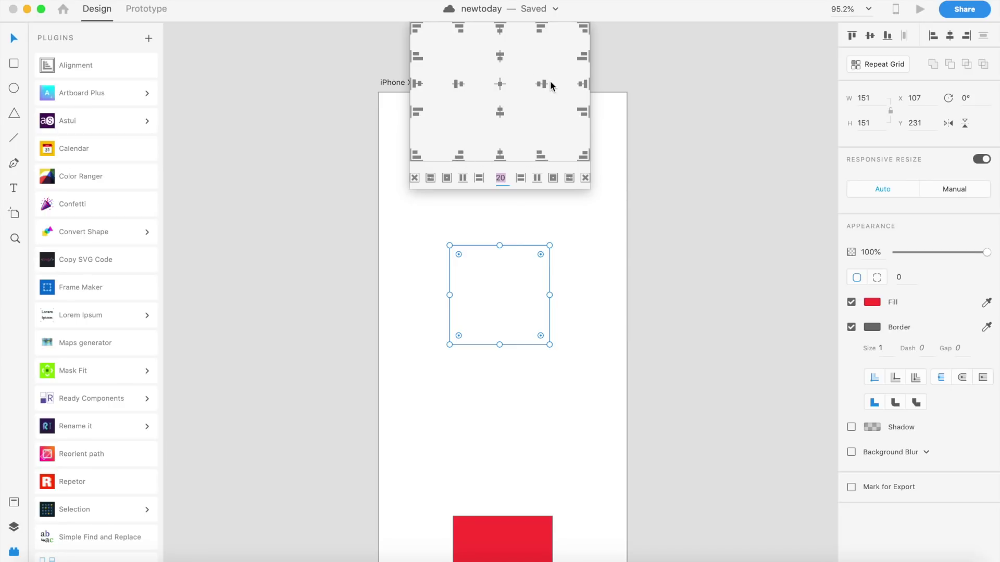
{"action": "left_click", "coordinate": [541, 29]}
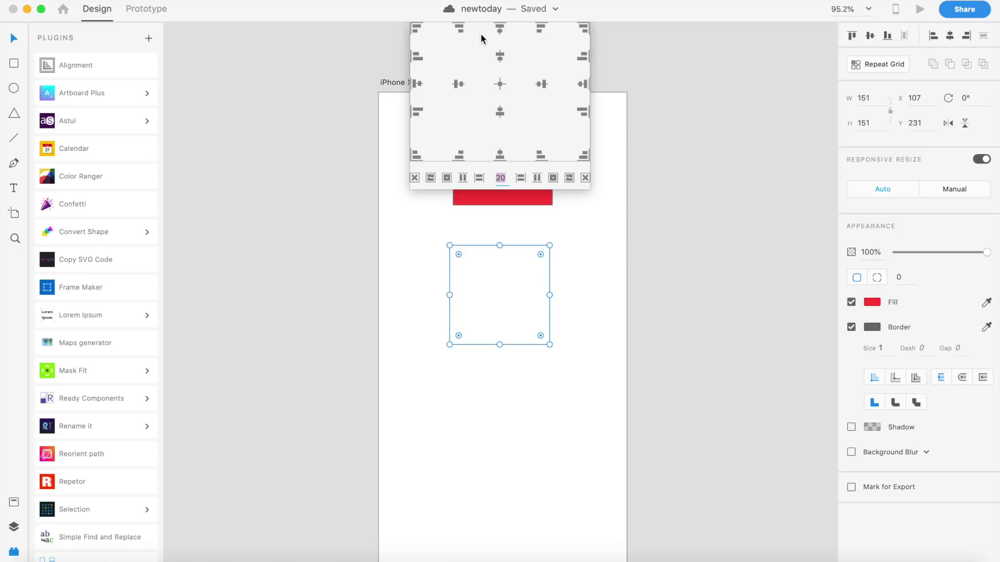
{"action": "left_click", "coordinate": [420, 57]}
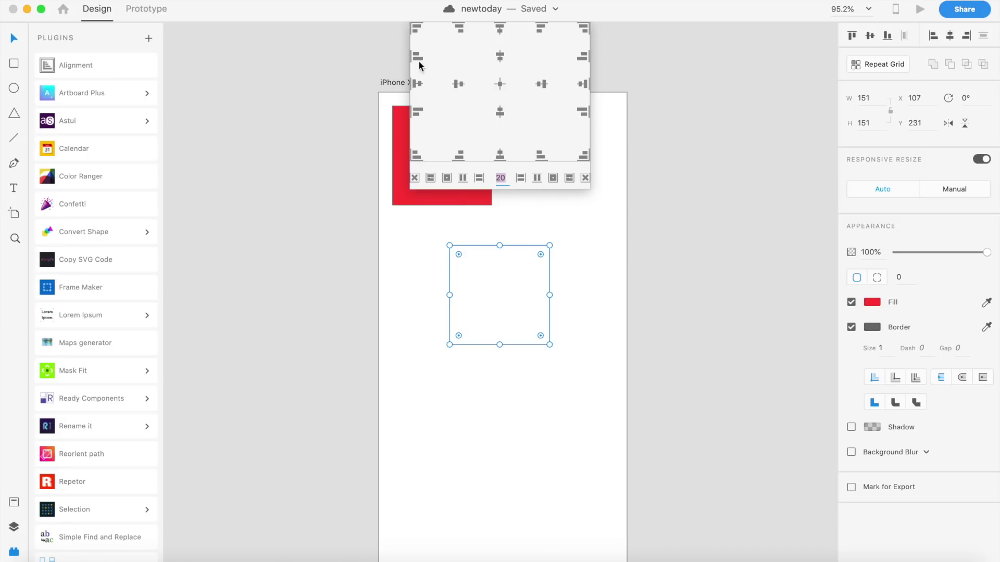
{"action": "left_click", "coordinate": [582, 57]}
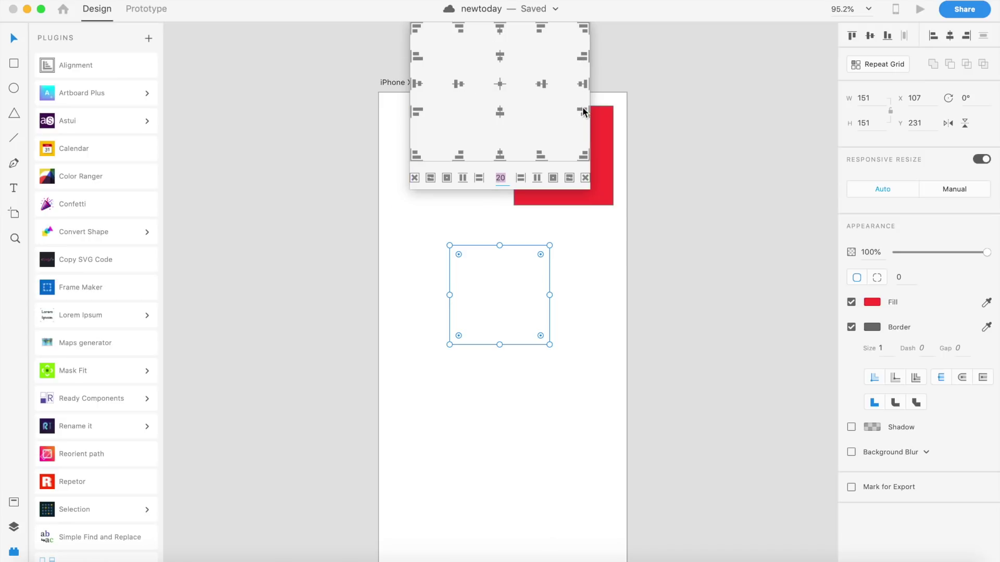
{"action": "left_click", "coordinate": [538, 179]}
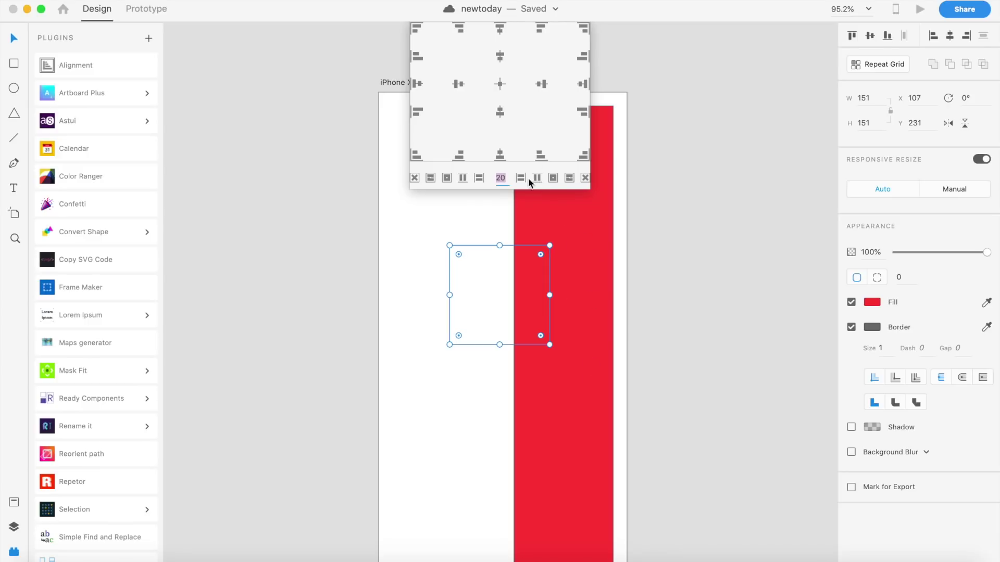
Stretch the red rectangle to full artboard width, view its numeric values, then return to the grid.
{"action": "left_click", "coordinate": [521, 179]}
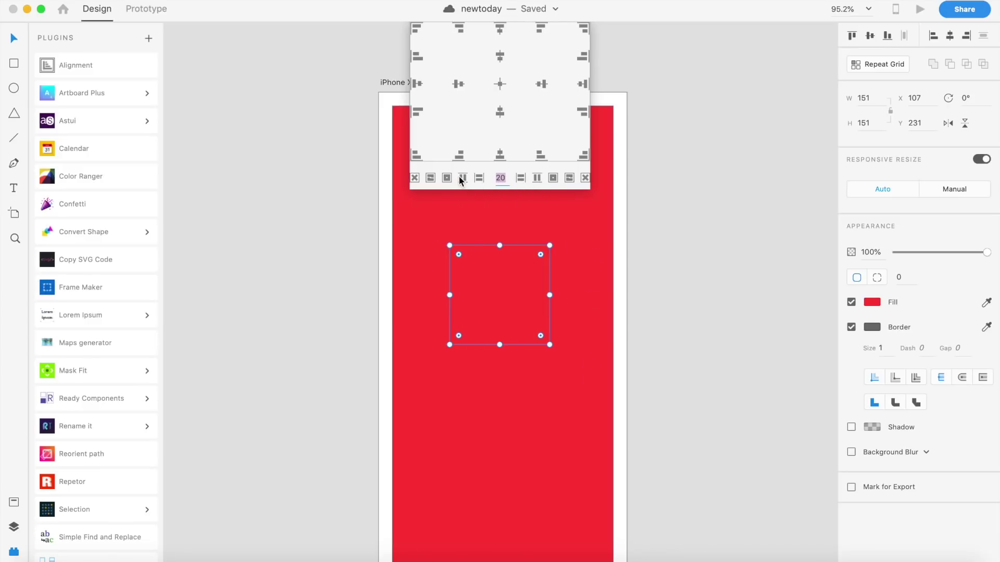
{"action": "left_click", "coordinate": [570, 179]}
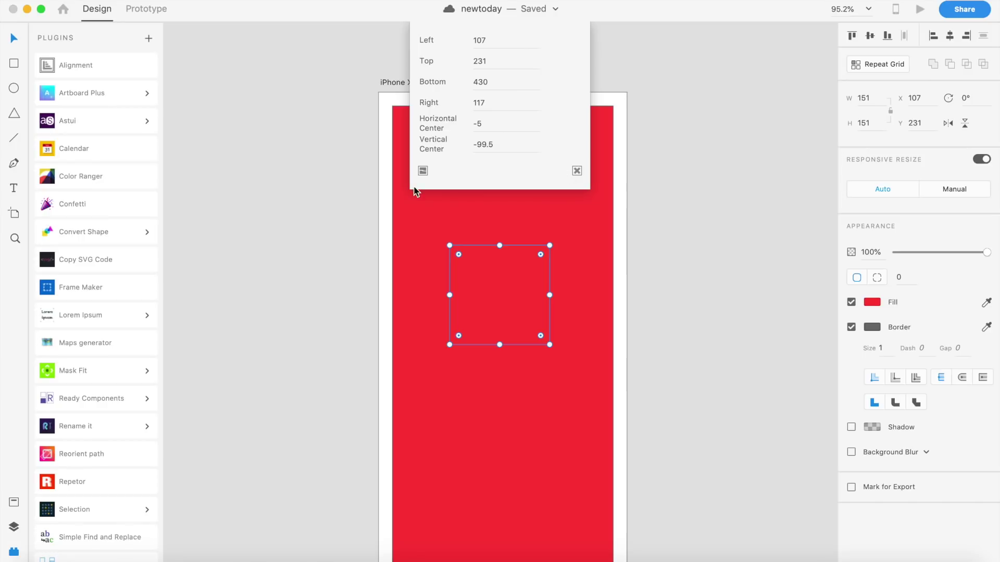
{"action": "left_click", "coordinate": [423, 171]}
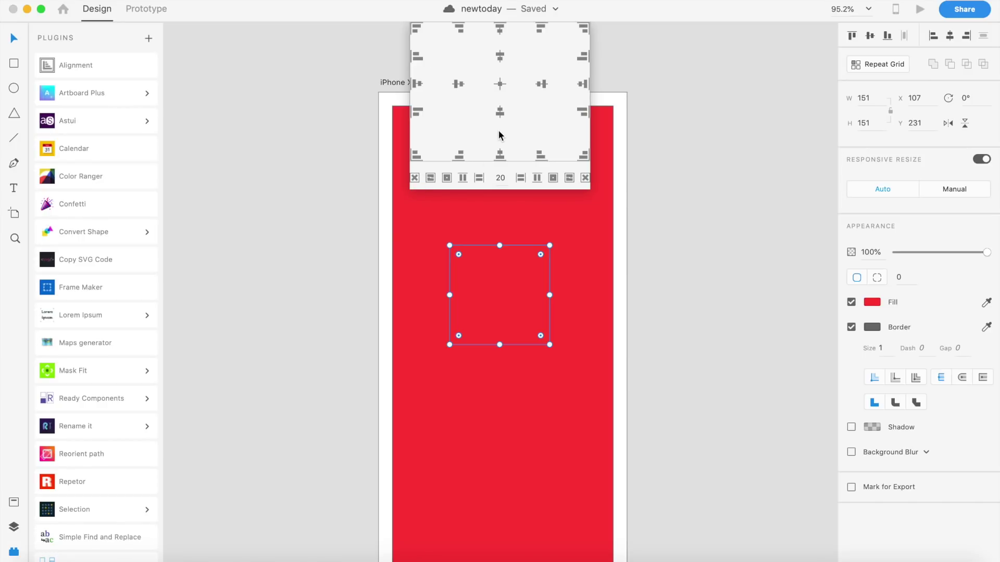